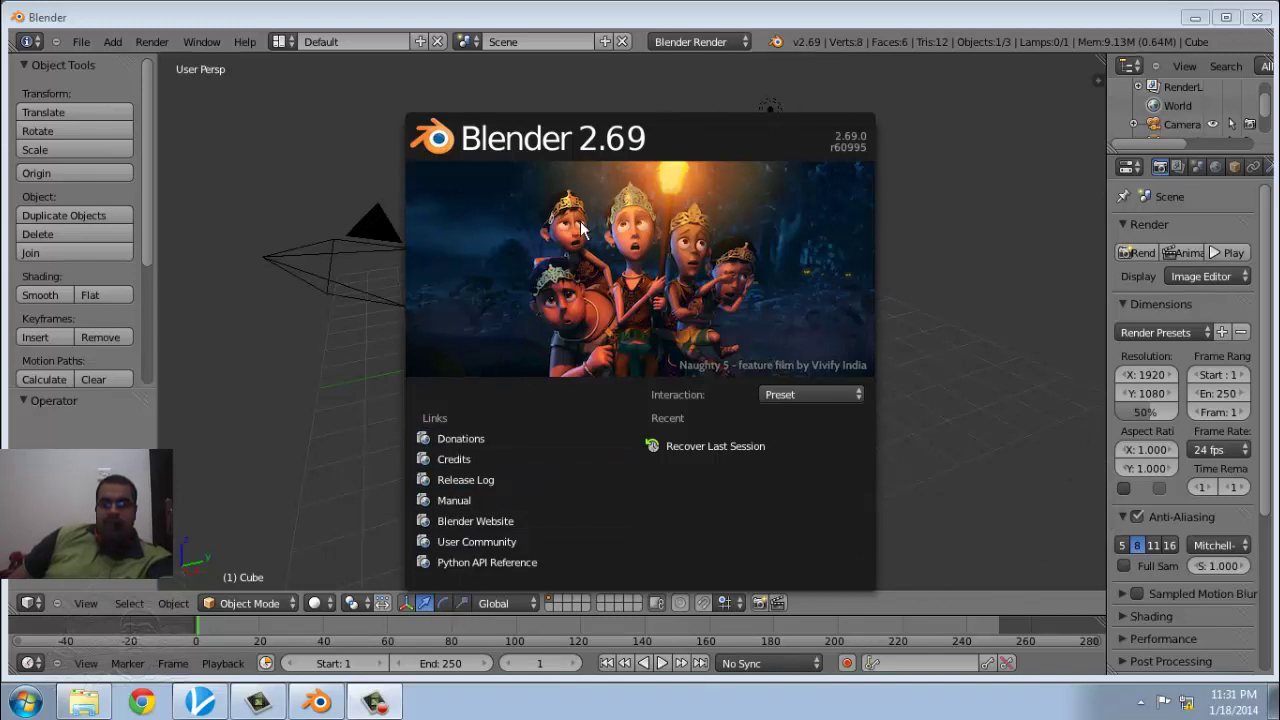
# - Look over the splash screen's Interaction presets, then dismiss the splash screen to show the default scene
pyautogui.click(855, 394)
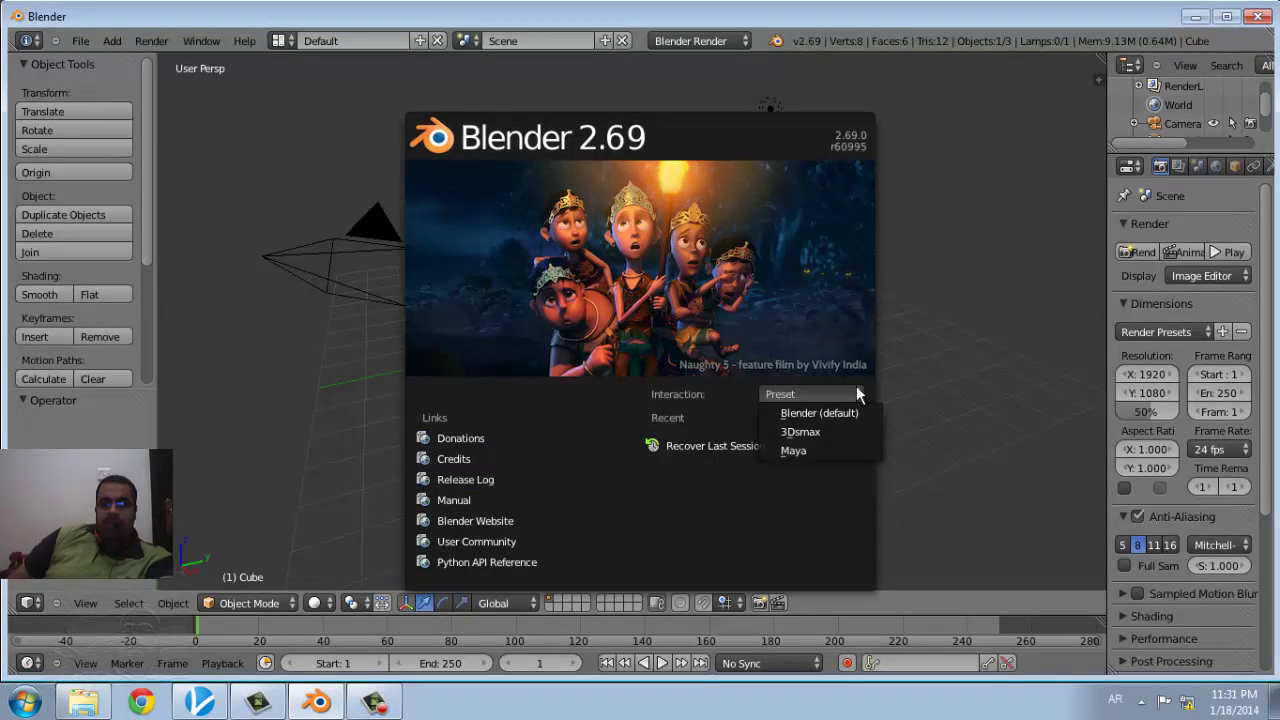
pyautogui.click(941, 226)
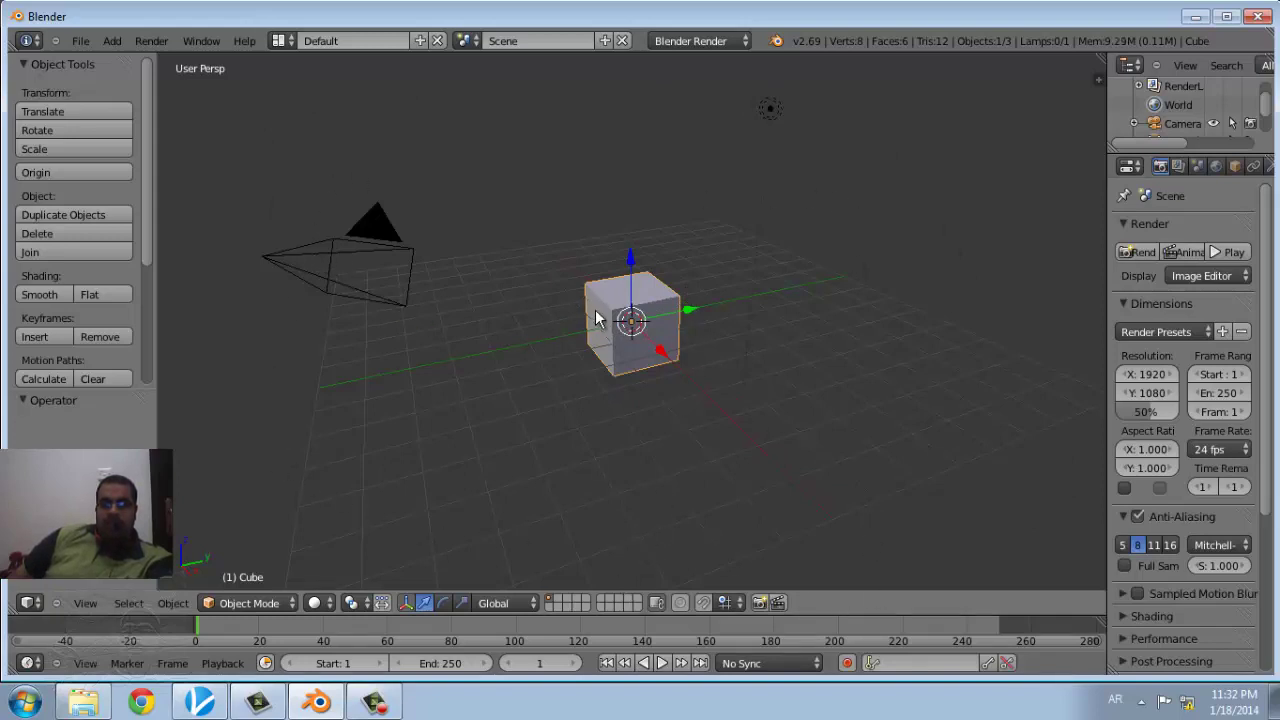
# - Select the camera, cube and lamp in turn in the 3D view
pyautogui.rightClick(330, 280)
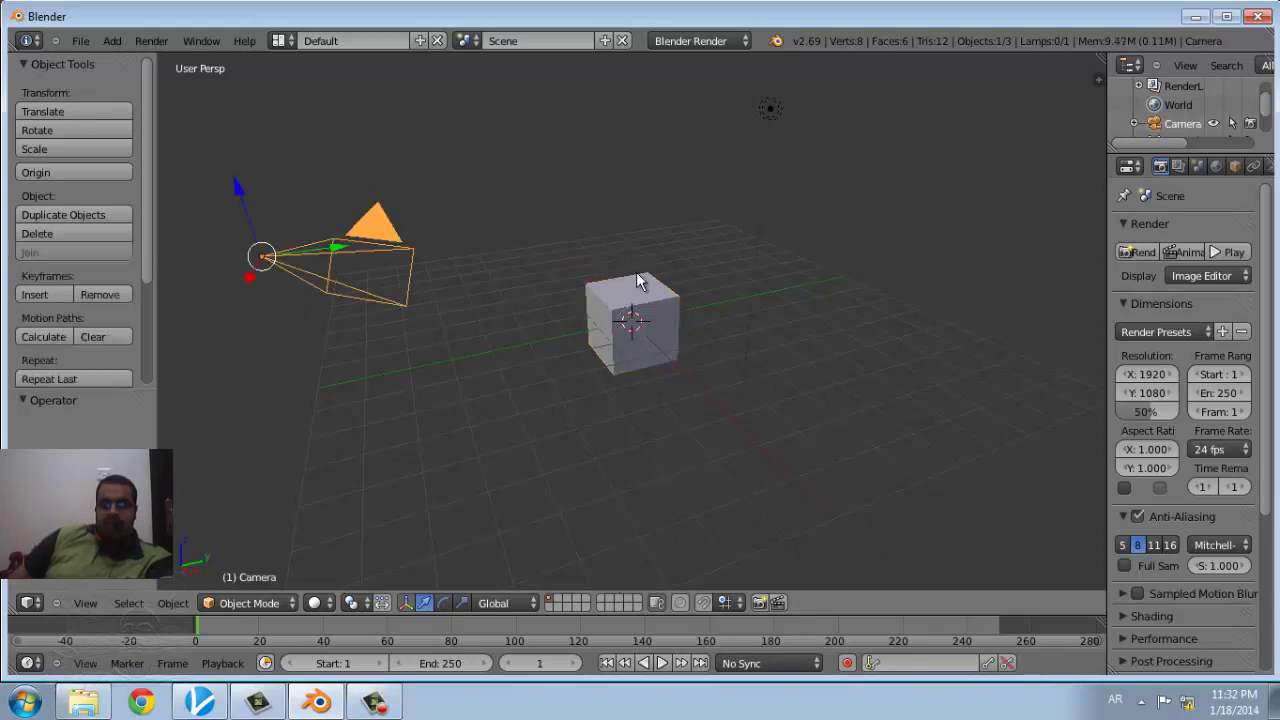
pyautogui.rightClick(767, 109)
pyautogui.rightClick(622, 324)
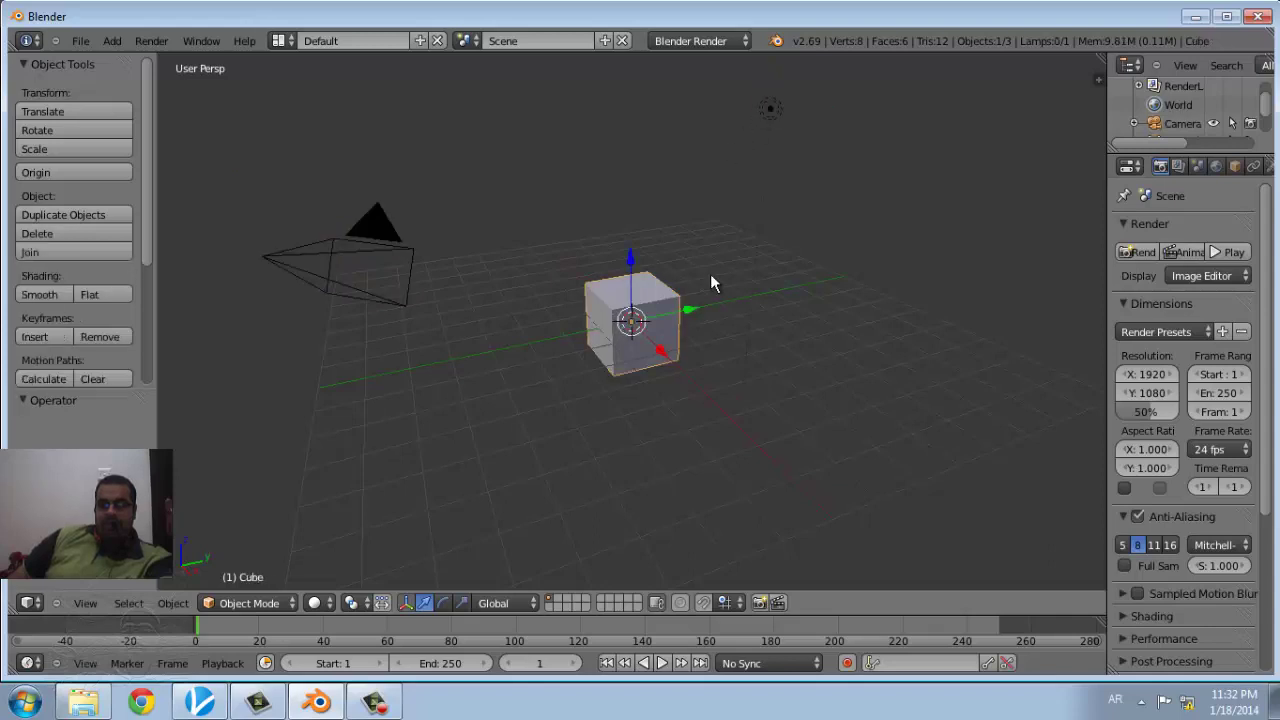
pyautogui.rightClick(318, 276)
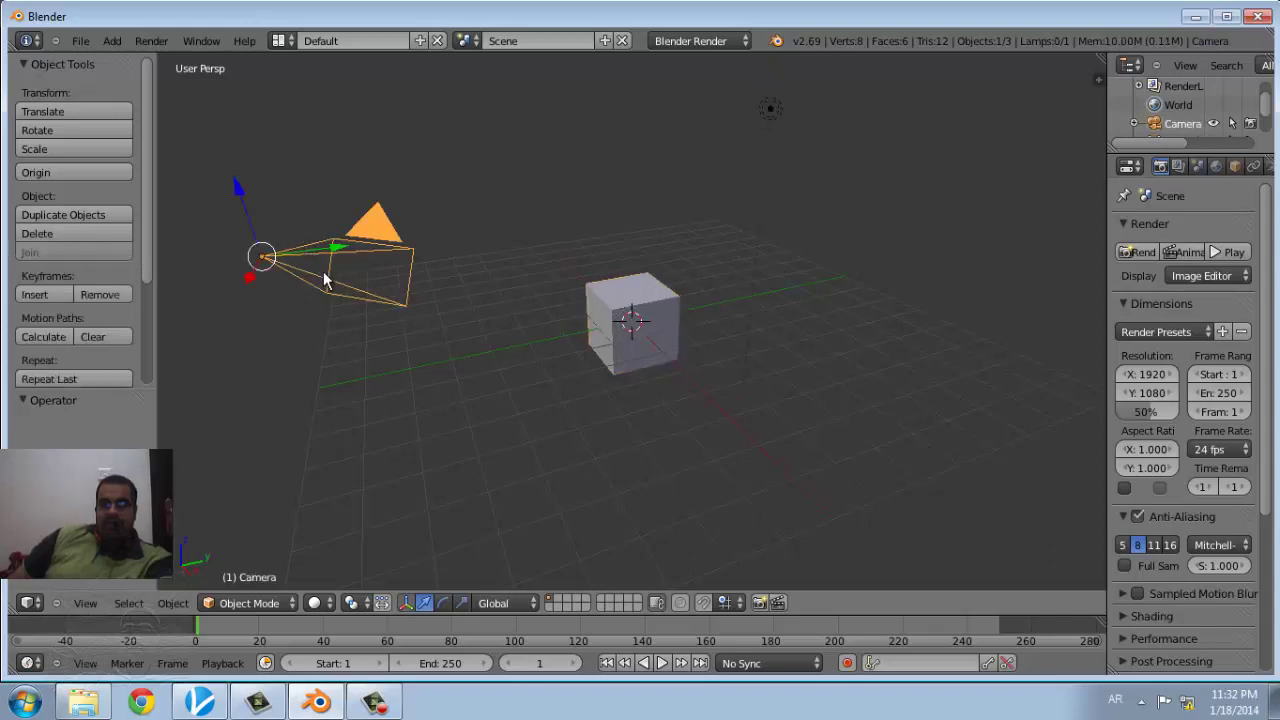
pyautogui.rightClick(769, 109)
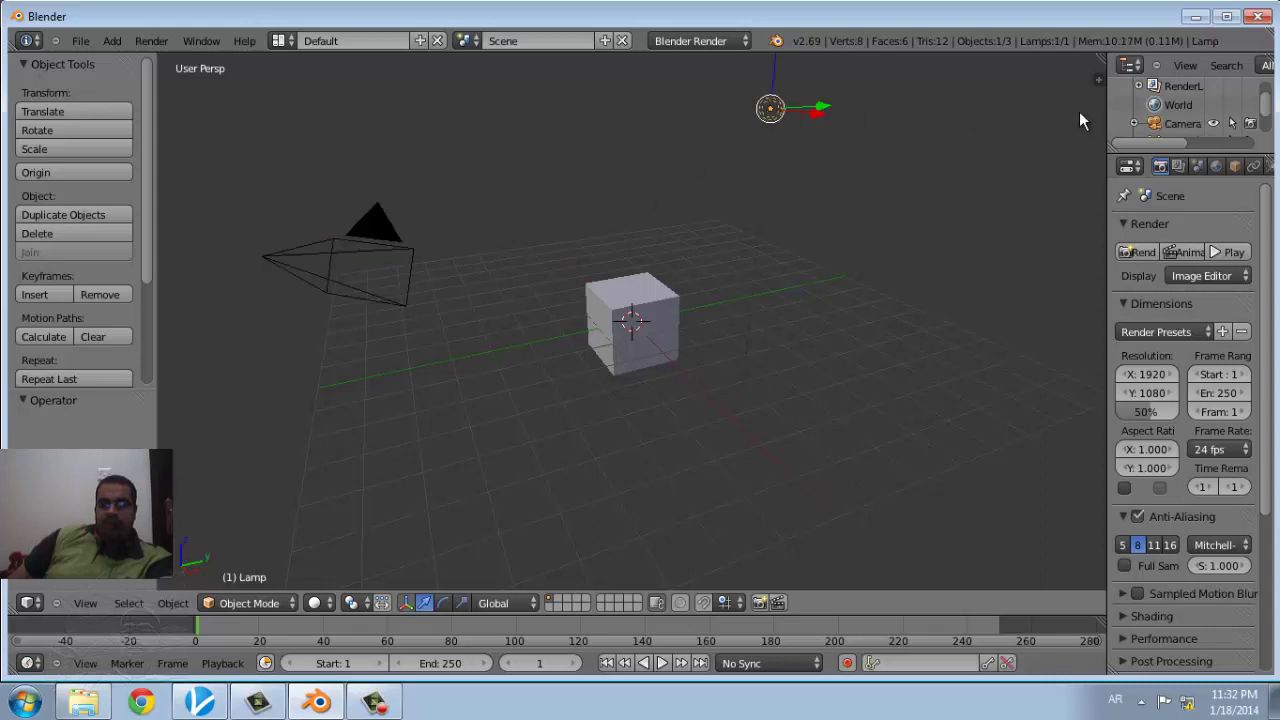
# - Drag the Outliner/Properties border down so the Outliner lists Camera, Cube and Lamp, then reselect the cube
pyautogui.moveTo(1112, 150)
pyautogui.mouseDown()
pyautogui.moveTo(1122, 197)
pyautogui.moveTo(1116, 145)
pyautogui.mouseUp()
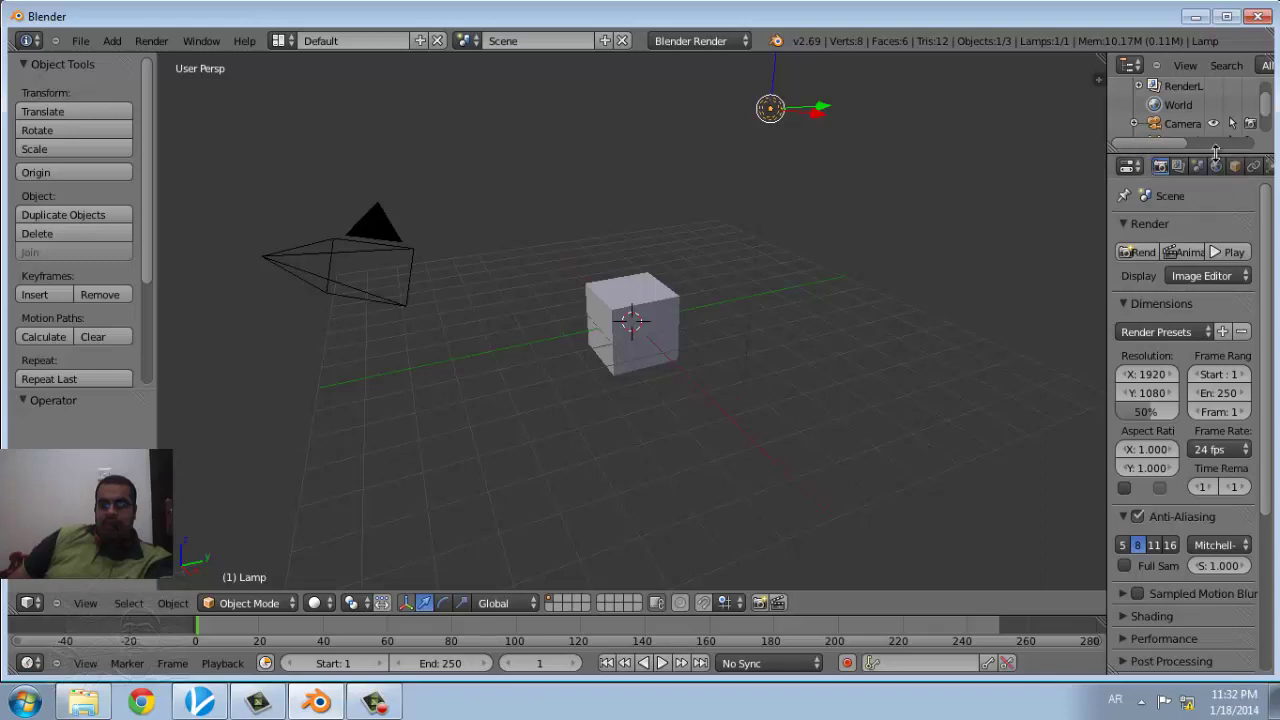
pyautogui.moveTo(1200, 152); pyautogui.dragTo(1197, 300)
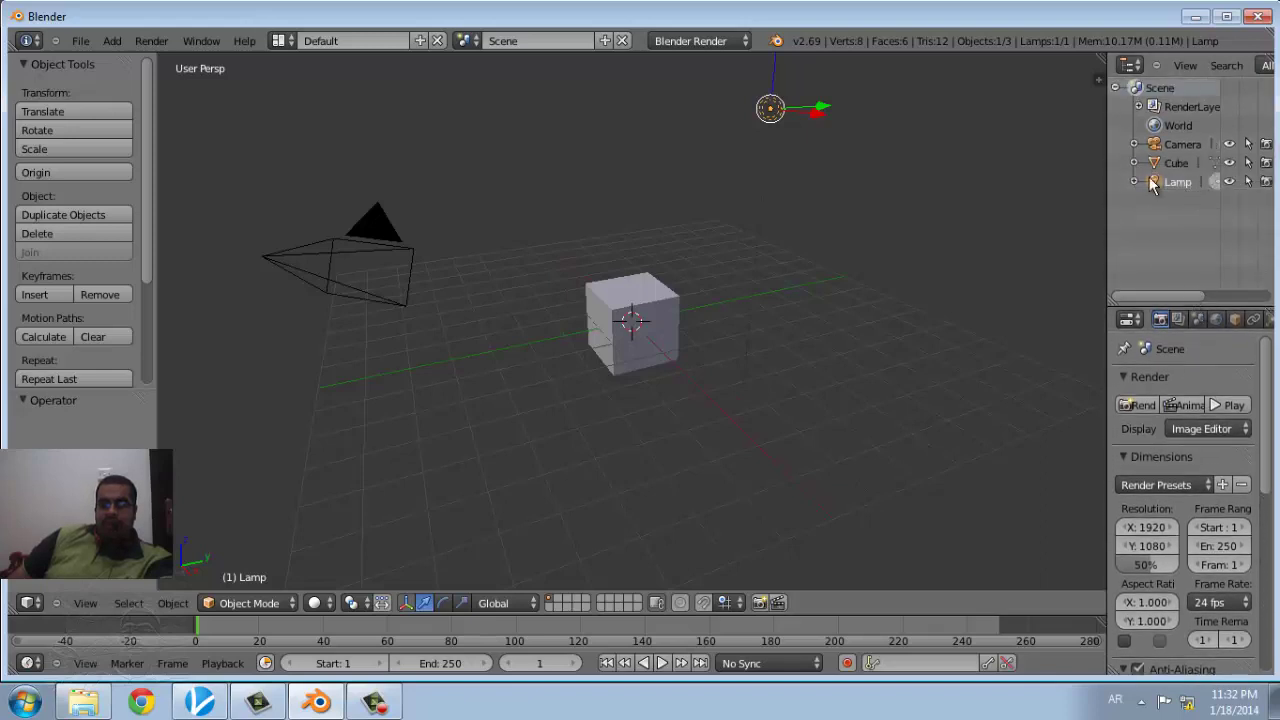
pyautogui.rightClick(613, 312)
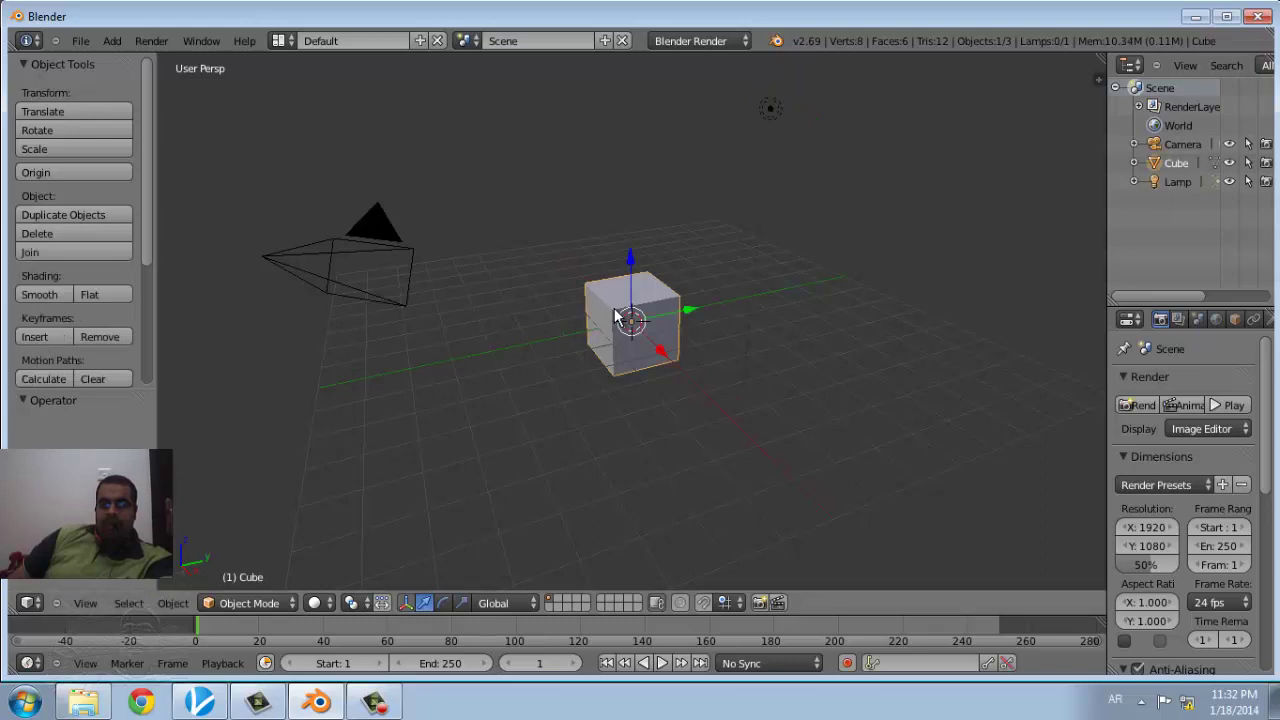
pyautogui.rightClick(405, 253)
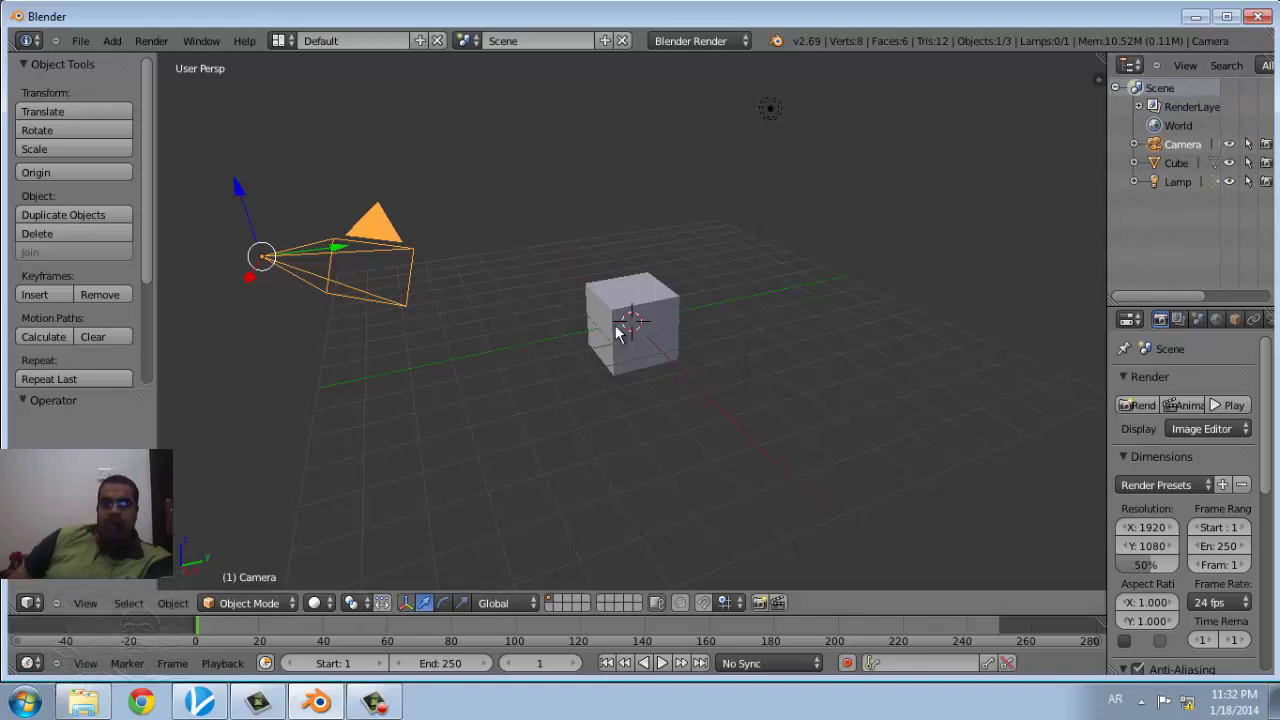
pyautogui.rightClick(659, 340)
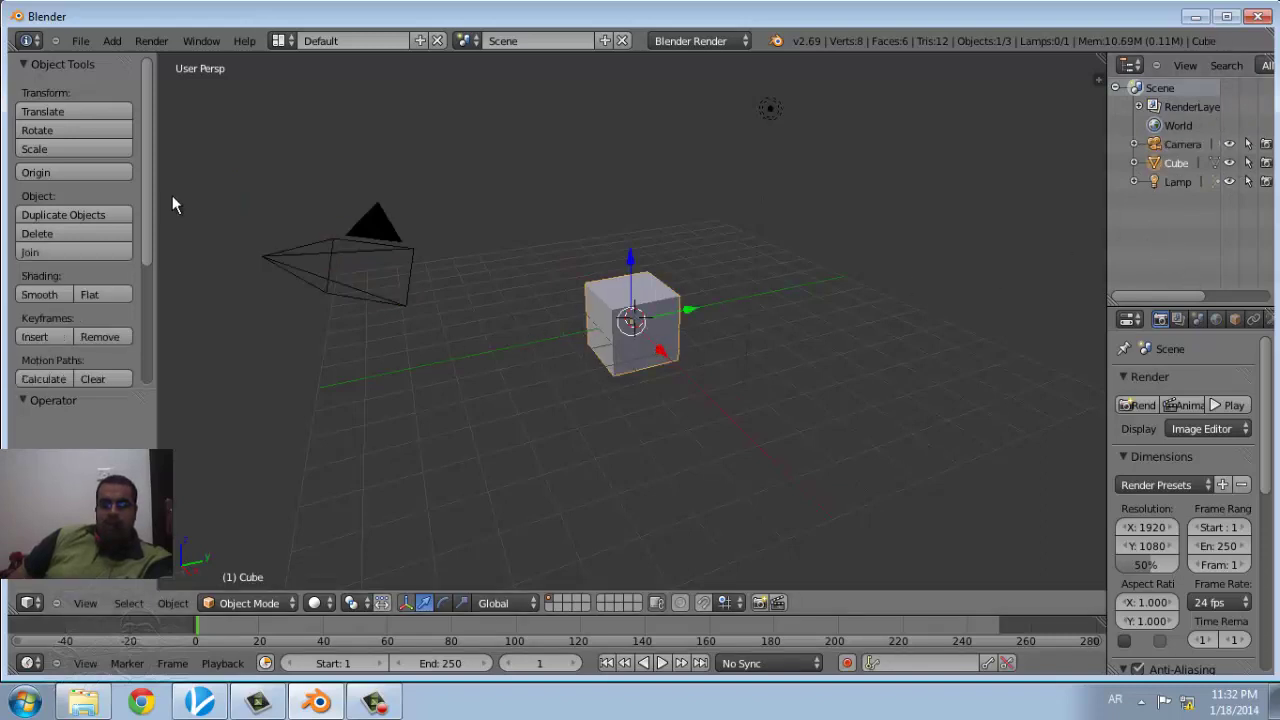
# - Duplicate the cube as Cube.001 at the lower right, then toggle the original Cube's visibility off and on
pyautogui.click(77, 216)
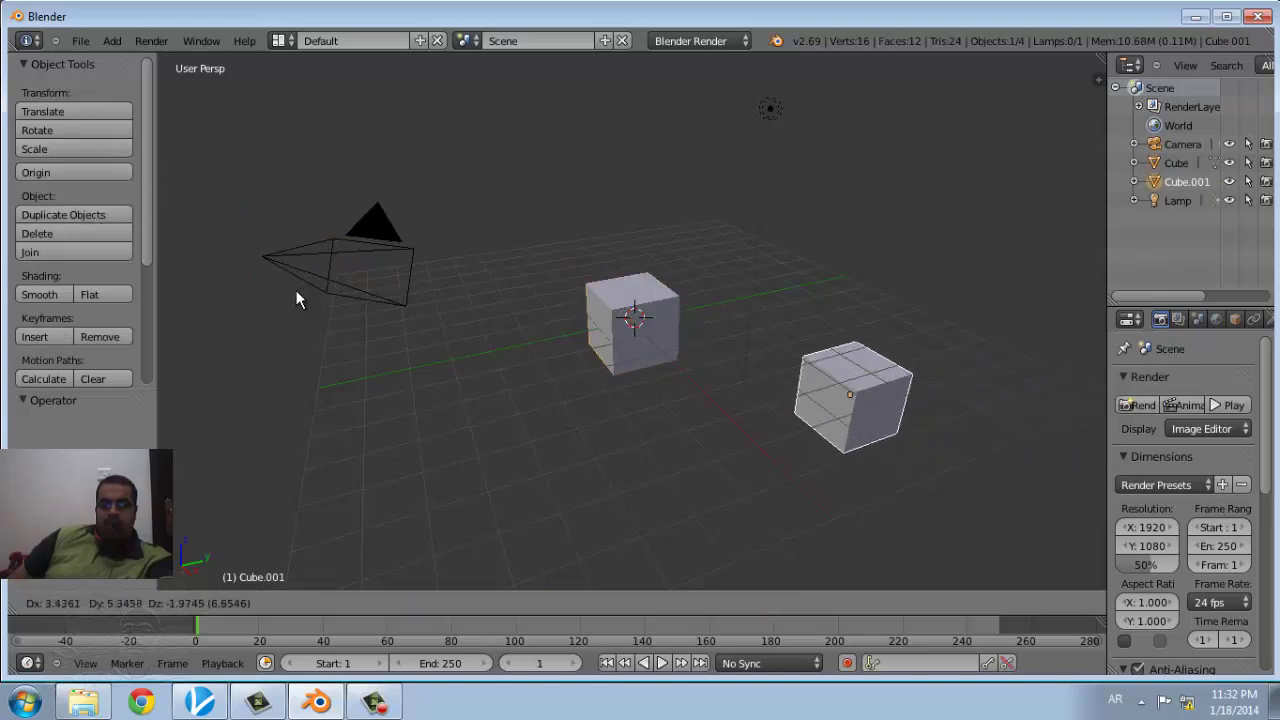
pyautogui.click(289, 326)
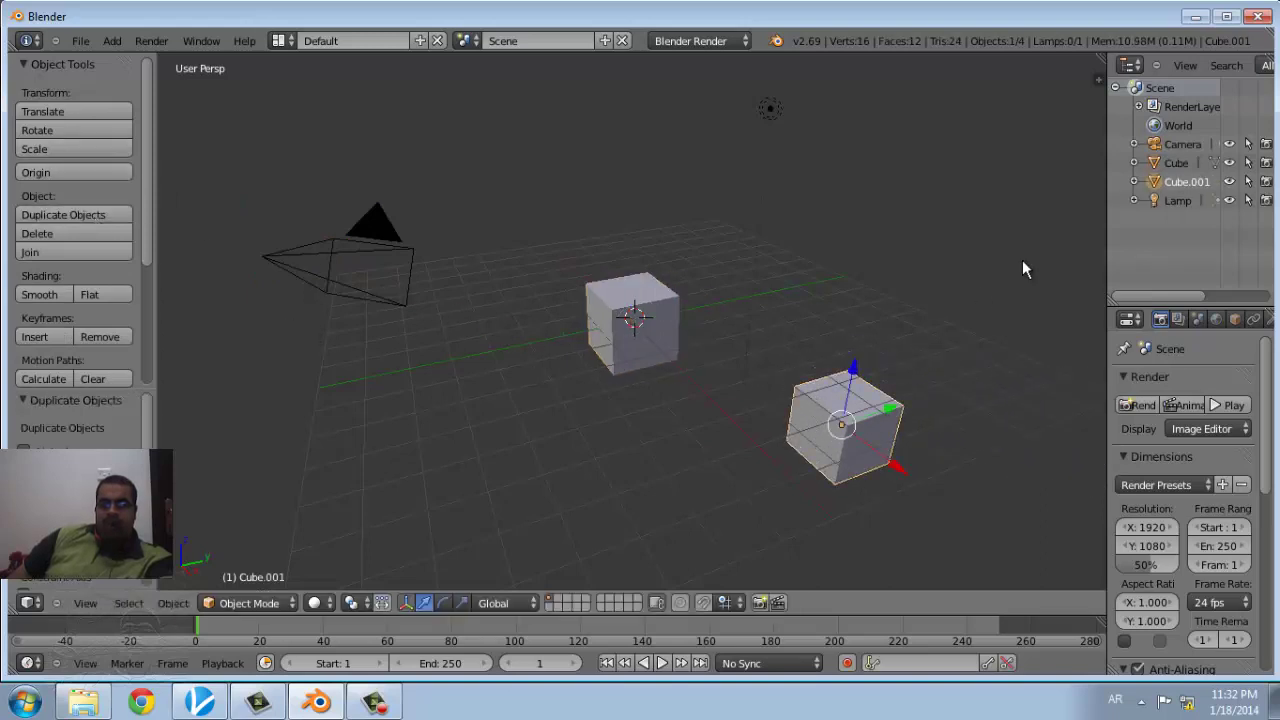
pyautogui.click(1229, 162)
pyautogui.click(1229, 162)
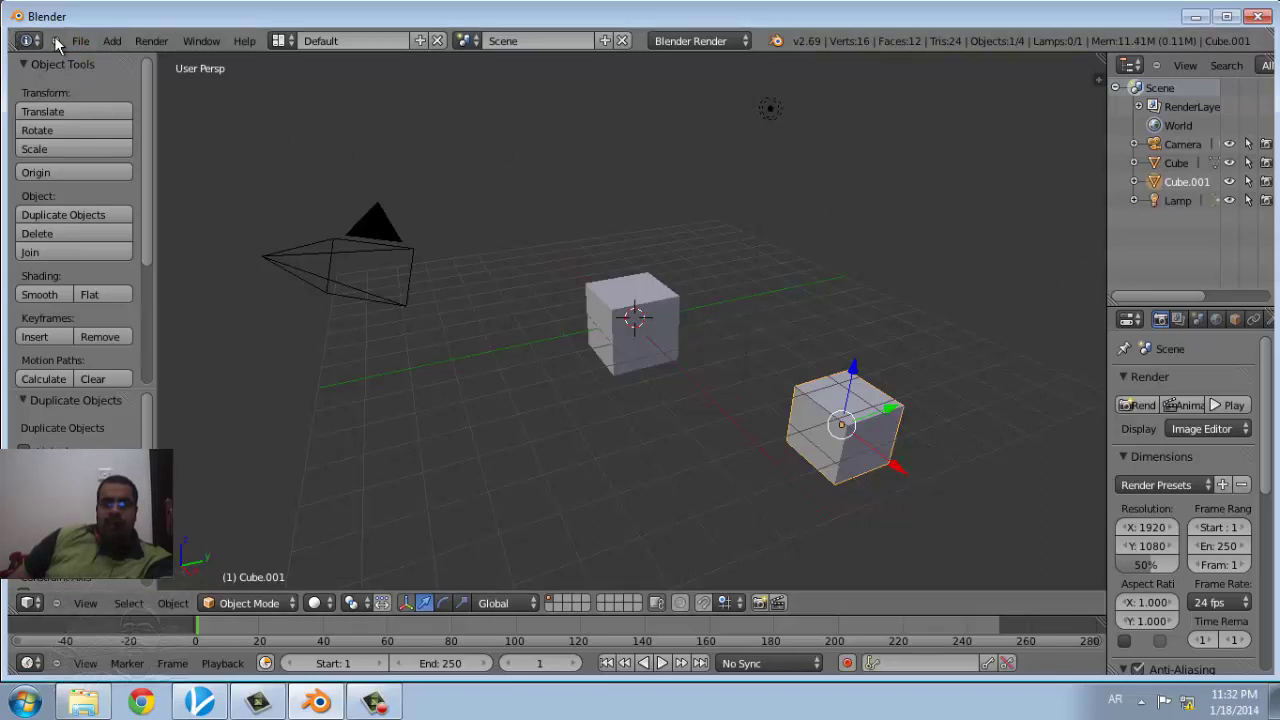
pyautogui.click(80, 42)
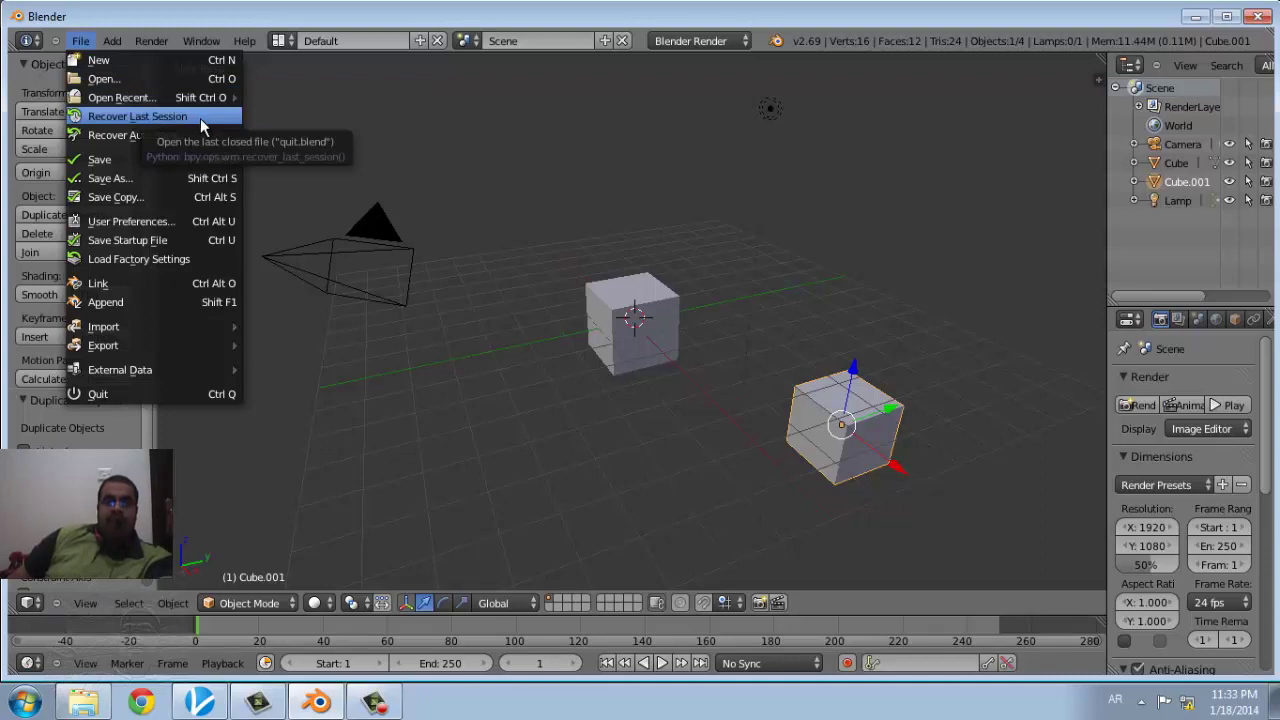
pyautogui.click(215, 220)
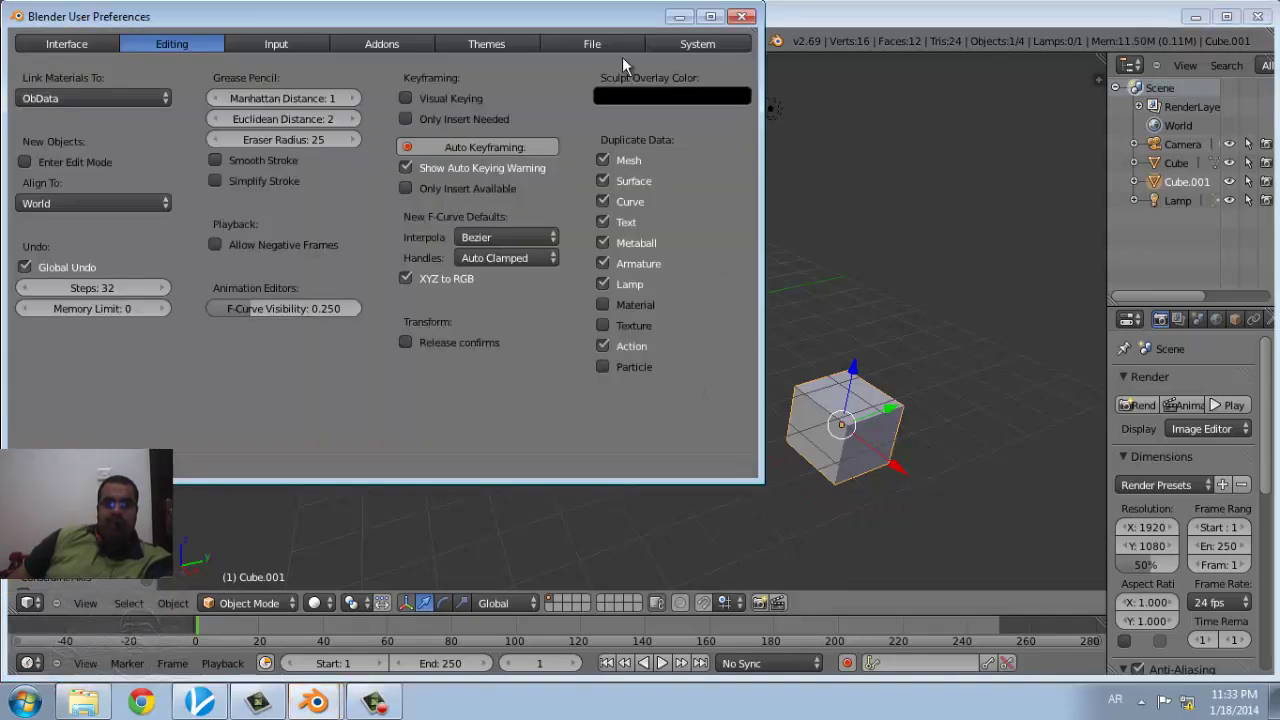
pyautogui.click(742, 16)
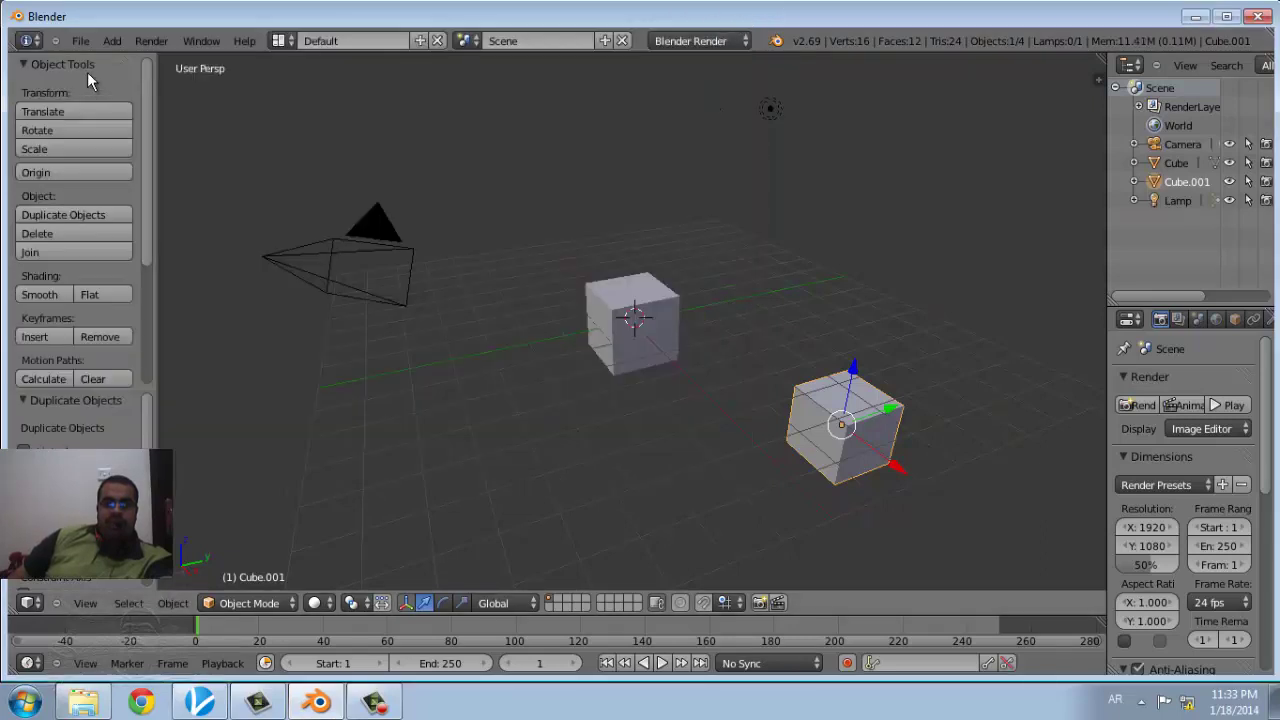
pyautogui.click(80, 41)
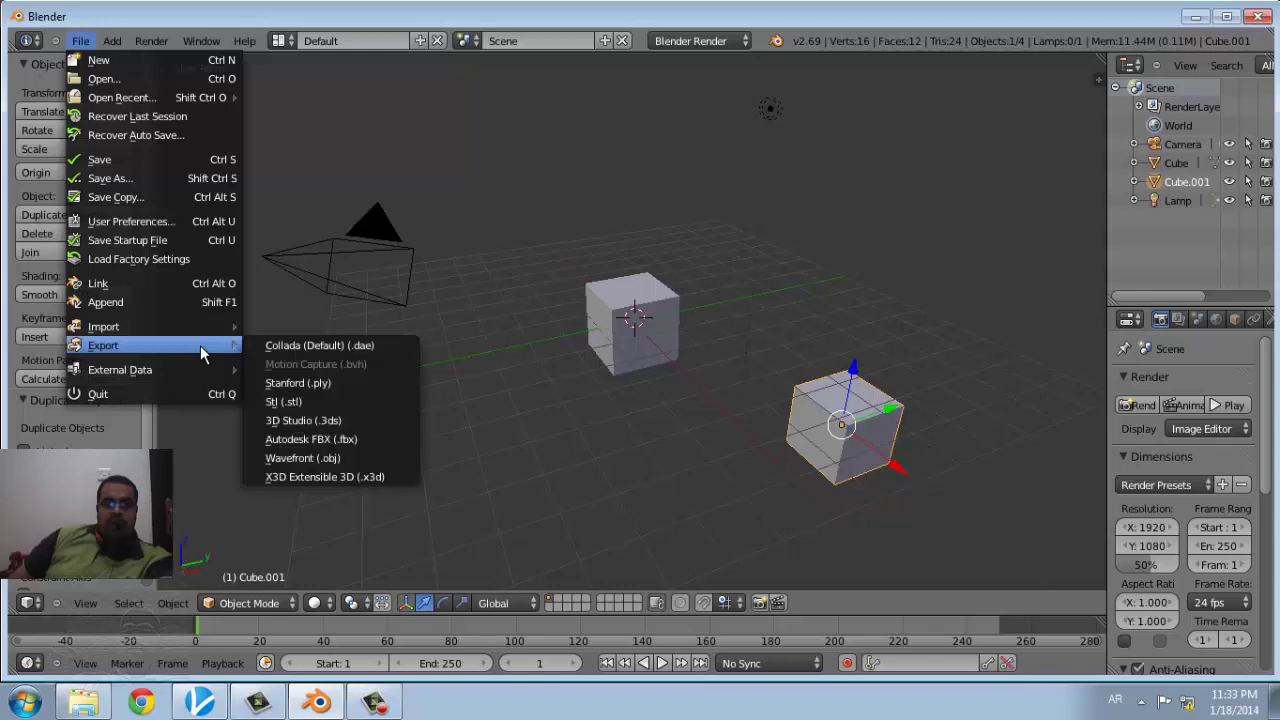
pyautogui.moveTo(103, 345)
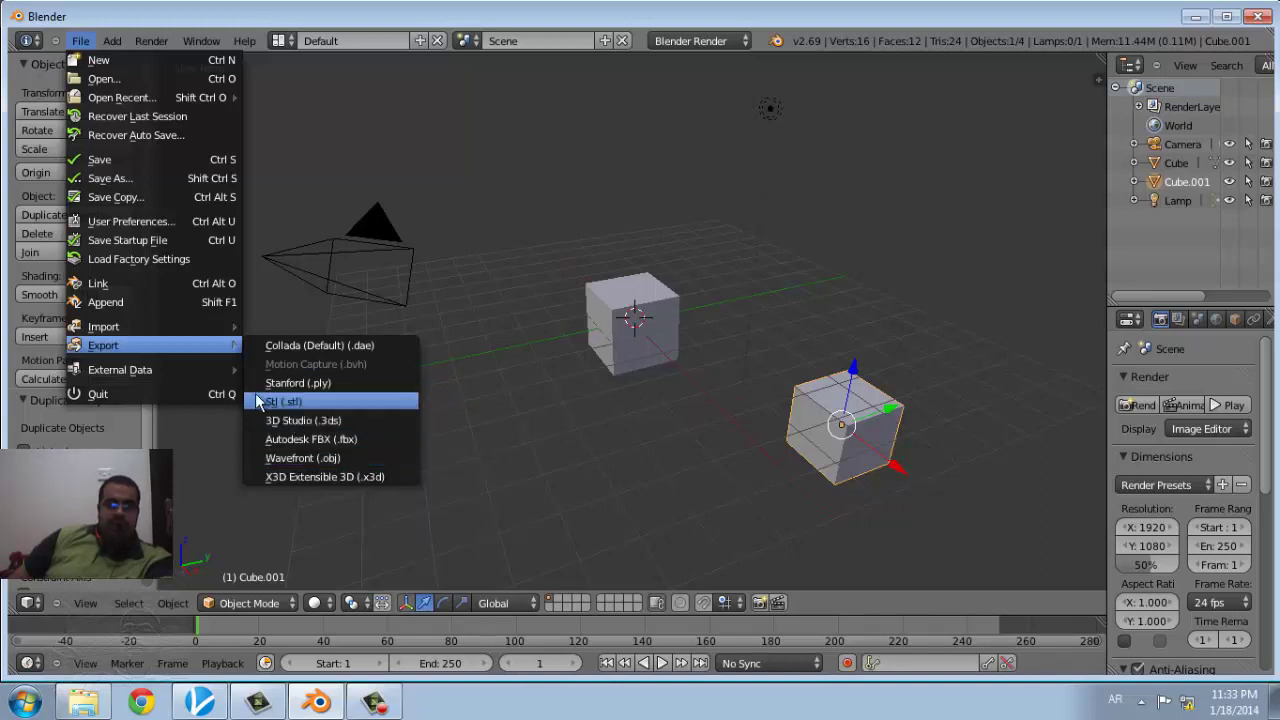
pyautogui.moveTo(120, 370)
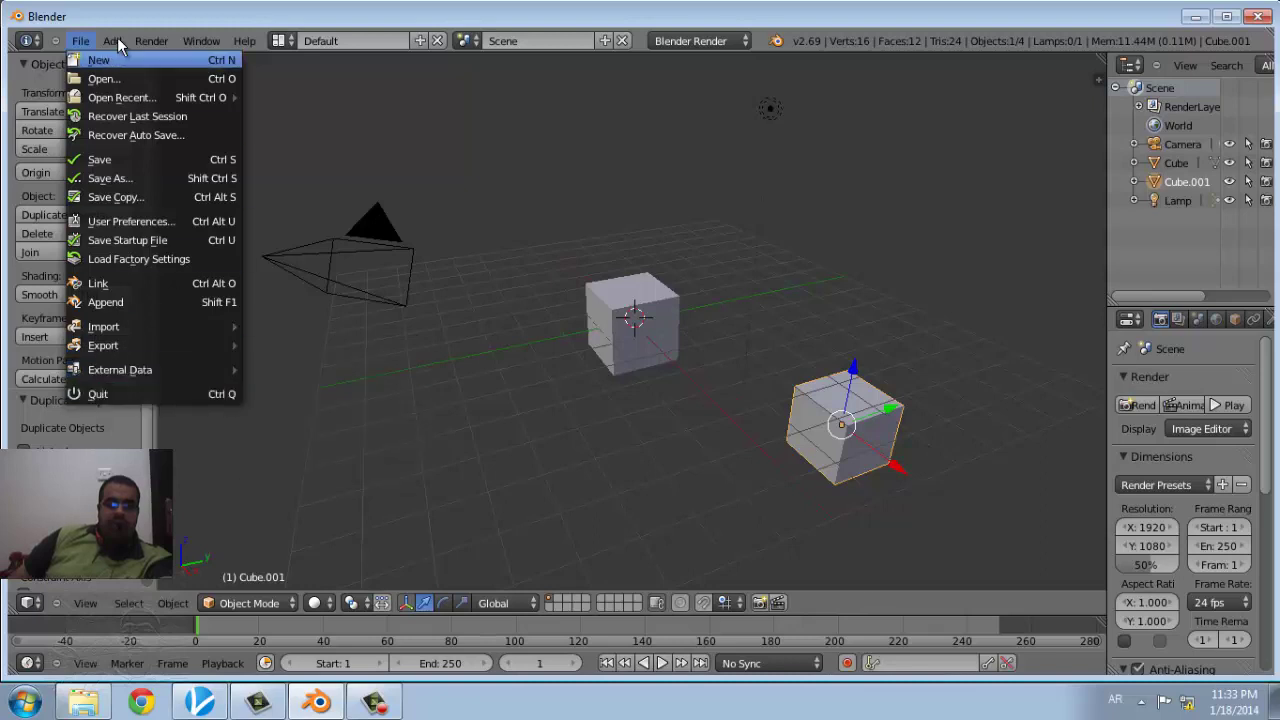
# - Show the Add > Mesh list of primitives, from Plane and Cube to Monkey and Torus
pyautogui.click(117, 37)
pyautogui.click(117, 37)
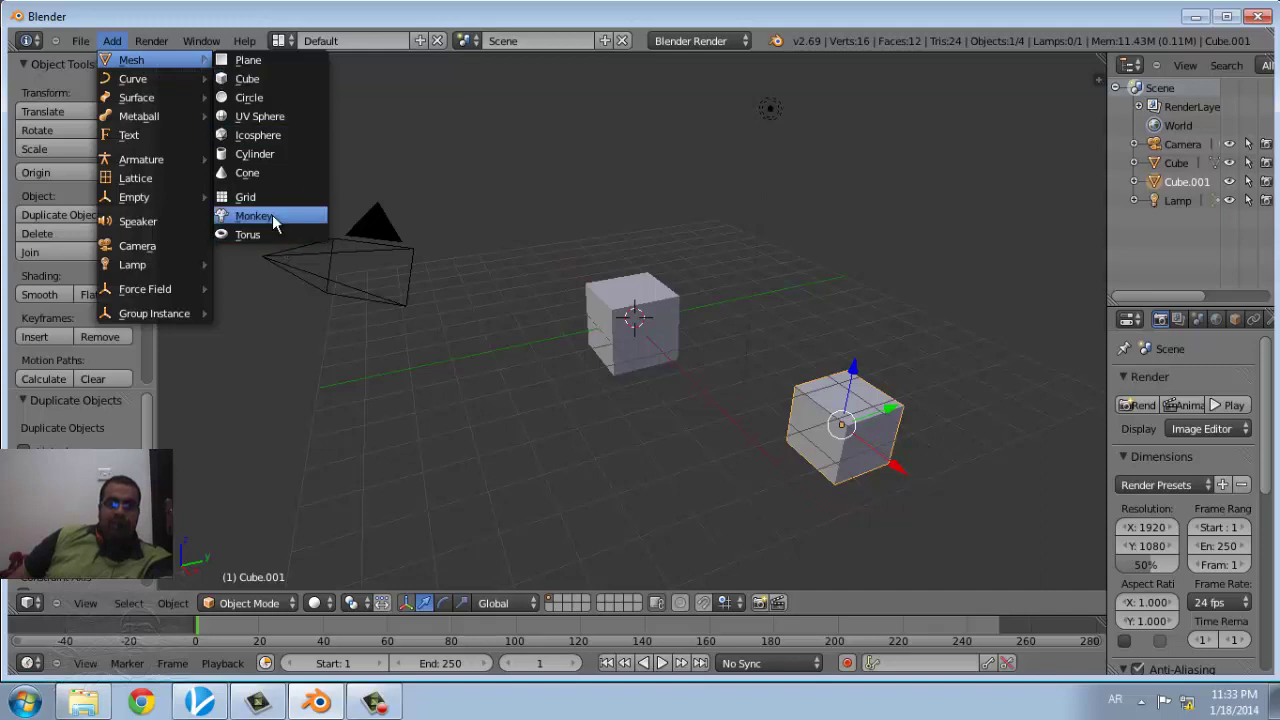
# - Add a Suzanne monkey head and move it in front of and to the right of the cubes
pyautogui.click(272, 214)
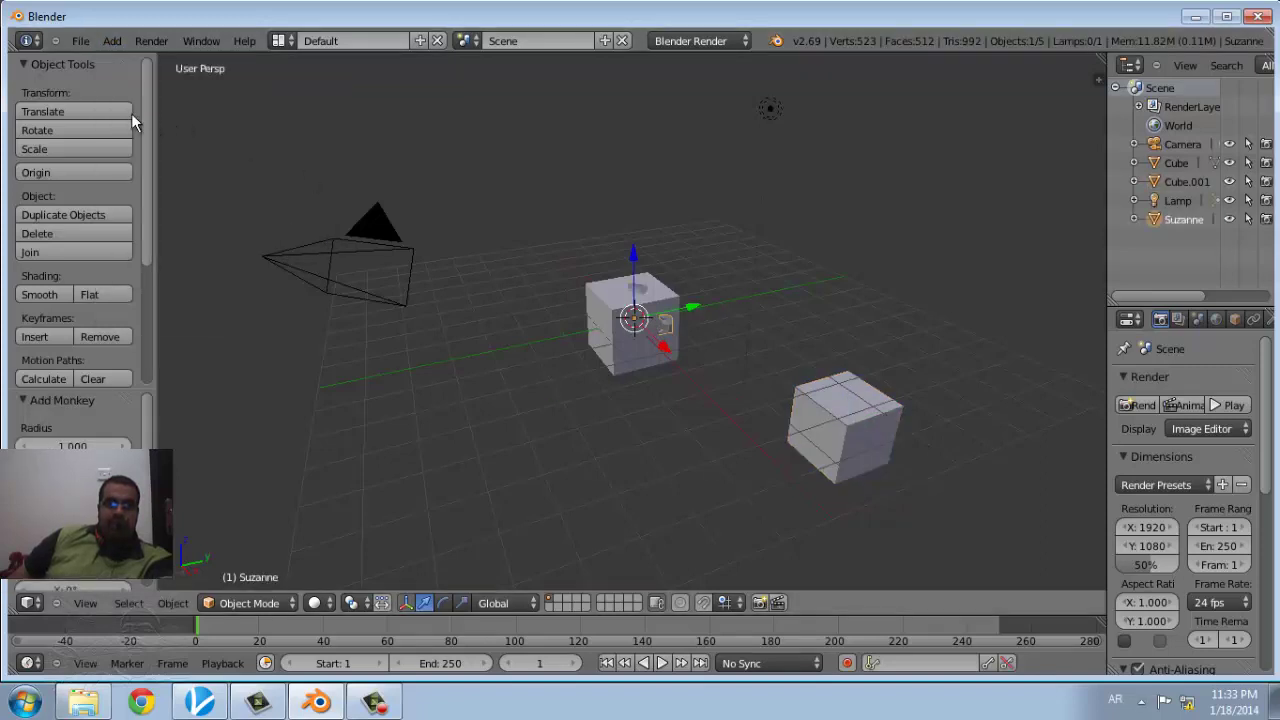
pyautogui.click(89, 111)
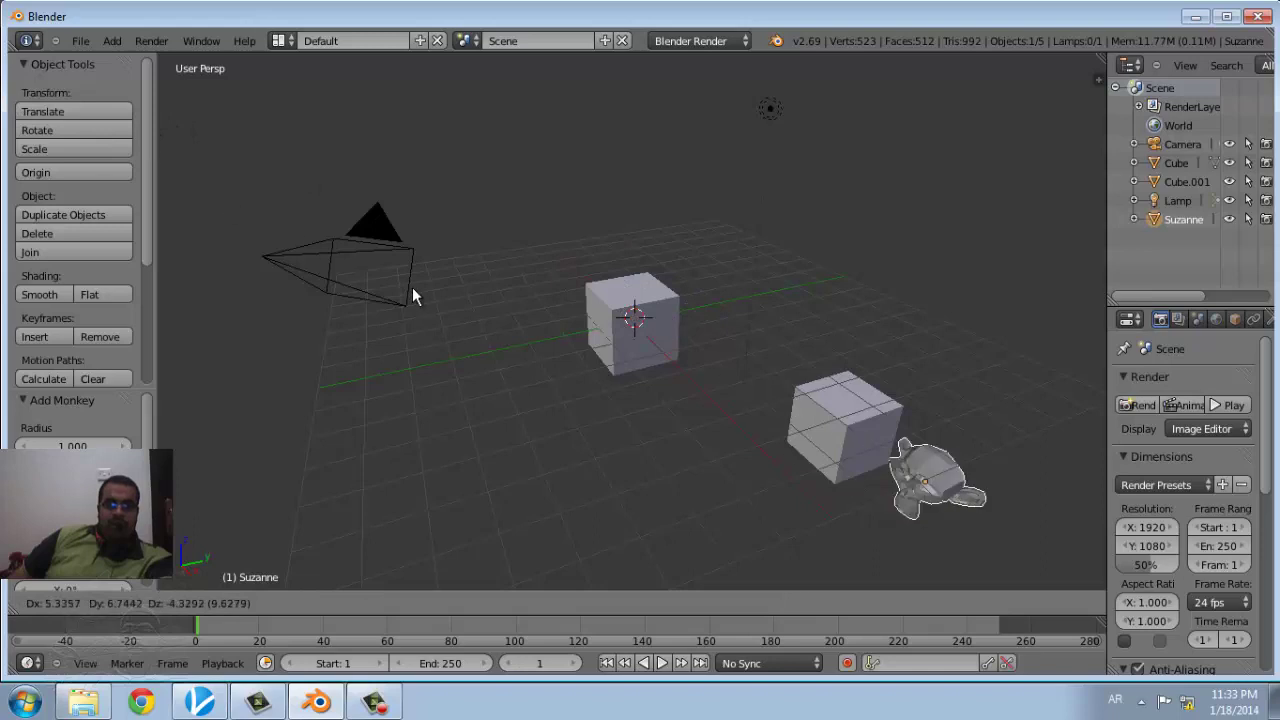
pyautogui.click(165, 334)
# - Orbit the view to look from above and zoom in and out over the scene
pyautogui.moveTo(664, 496)
pyautogui.mouseDown(button='middle')
pyautogui.moveTo(631, 457)
pyautogui.moveTo(797, 518)
pyautogui.moveTo(799, 504)
pyautogui.mouseUp(button='middle')
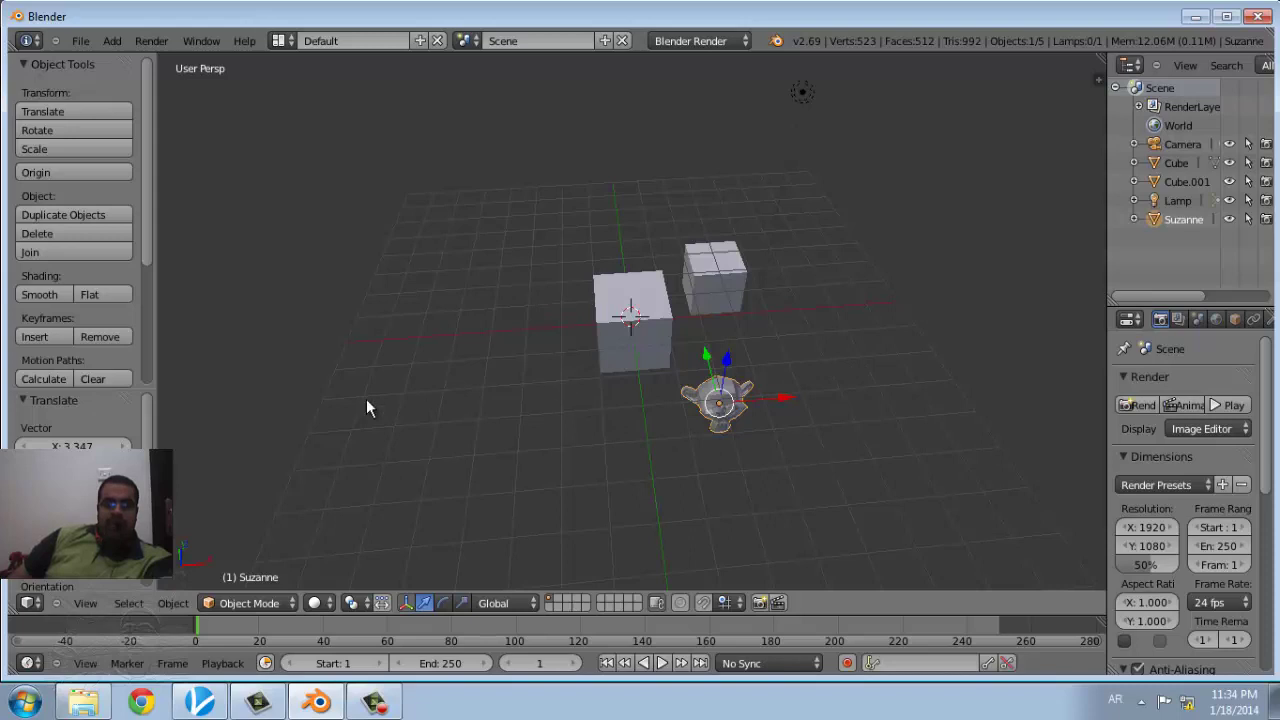
pyautogui.scroll(3, 825, 484)
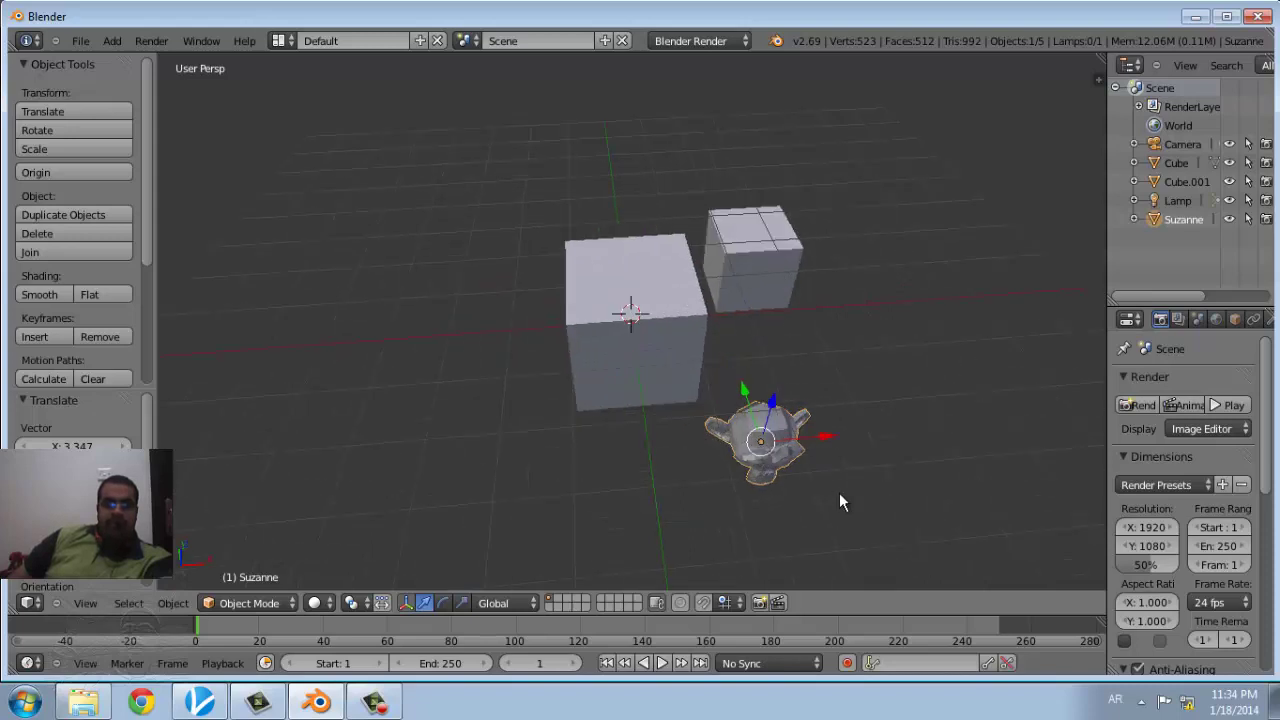
pyautogui.scroll(3, 839, 492)
pyautogui.scroll(1, 933, 548)
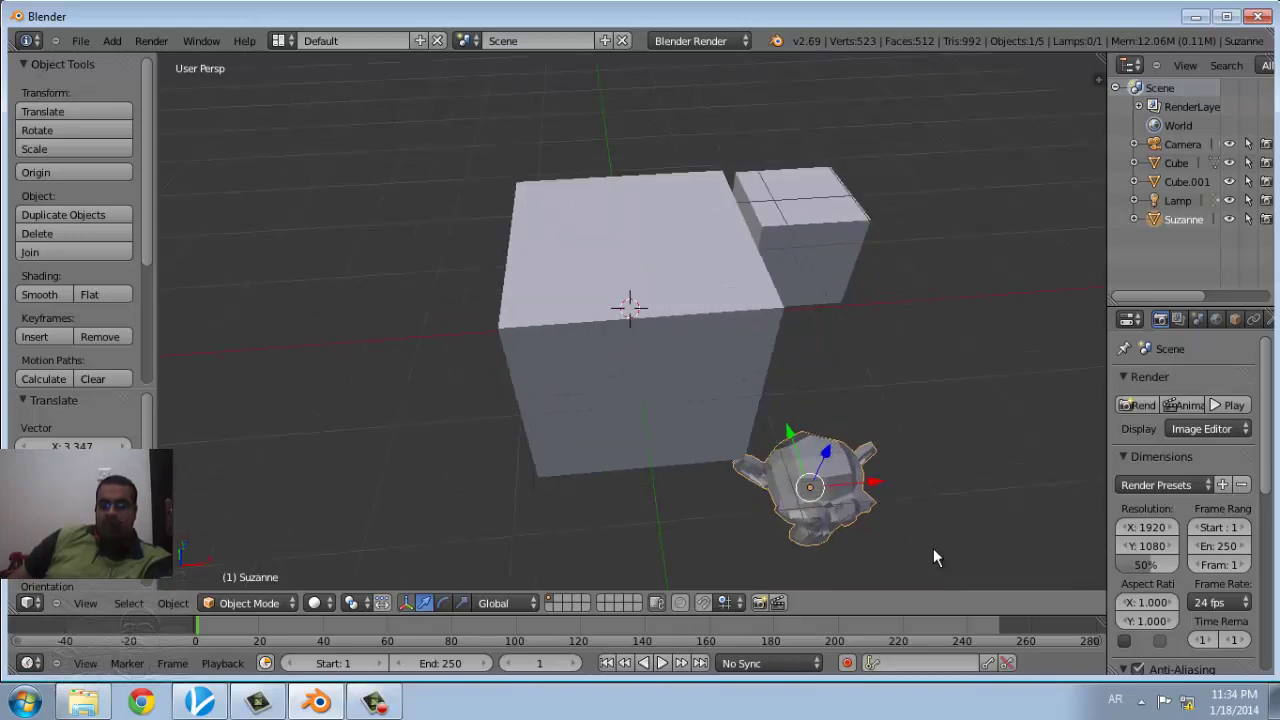
pyautogui.scroll(-2, 521, 261)
pyautogui.scroll(-3, 561, 377)
pyautogui.scroll(2, 921, 502)
pyautogui.scroll(3, 820, 440)
pyautogui.scroll(-4, 700, 385)
pyautogui.scroll(3, 790, 470)
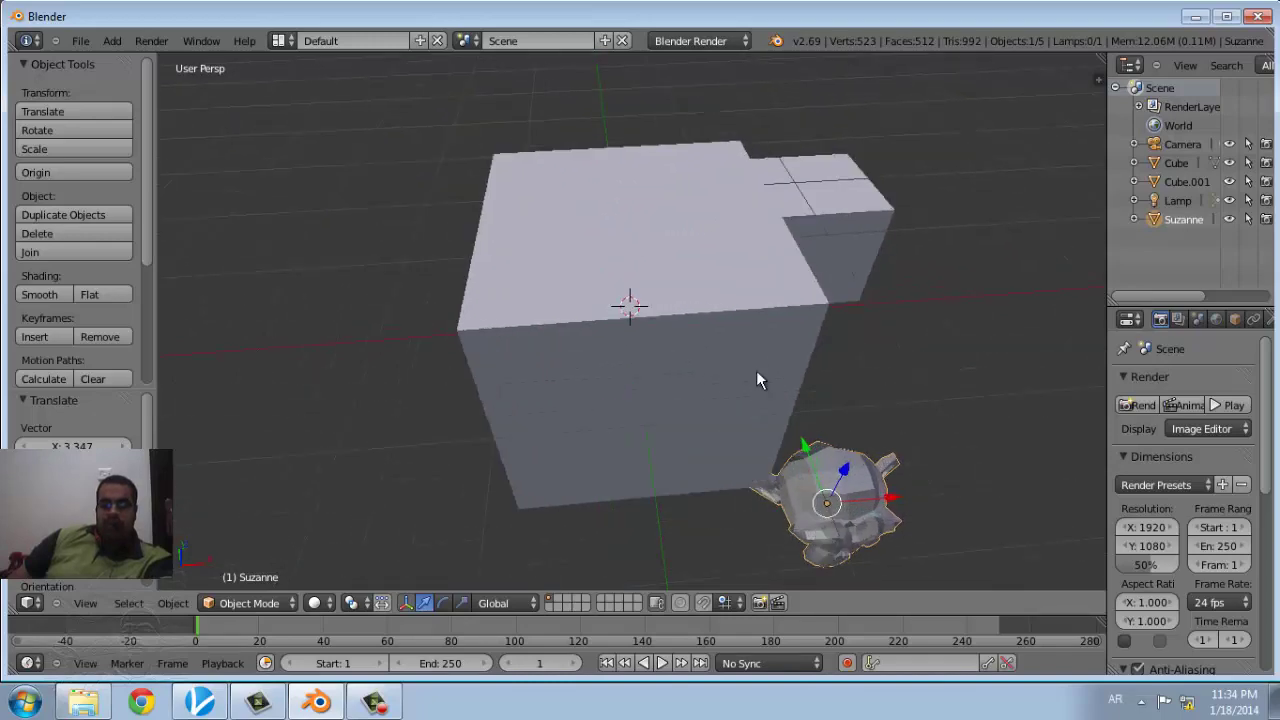
pyautogui.scroll(-6, 757, 377)
pyautogui.scroll(3, 826, 486)
pyautogui.scroll(-2, 814, 435)
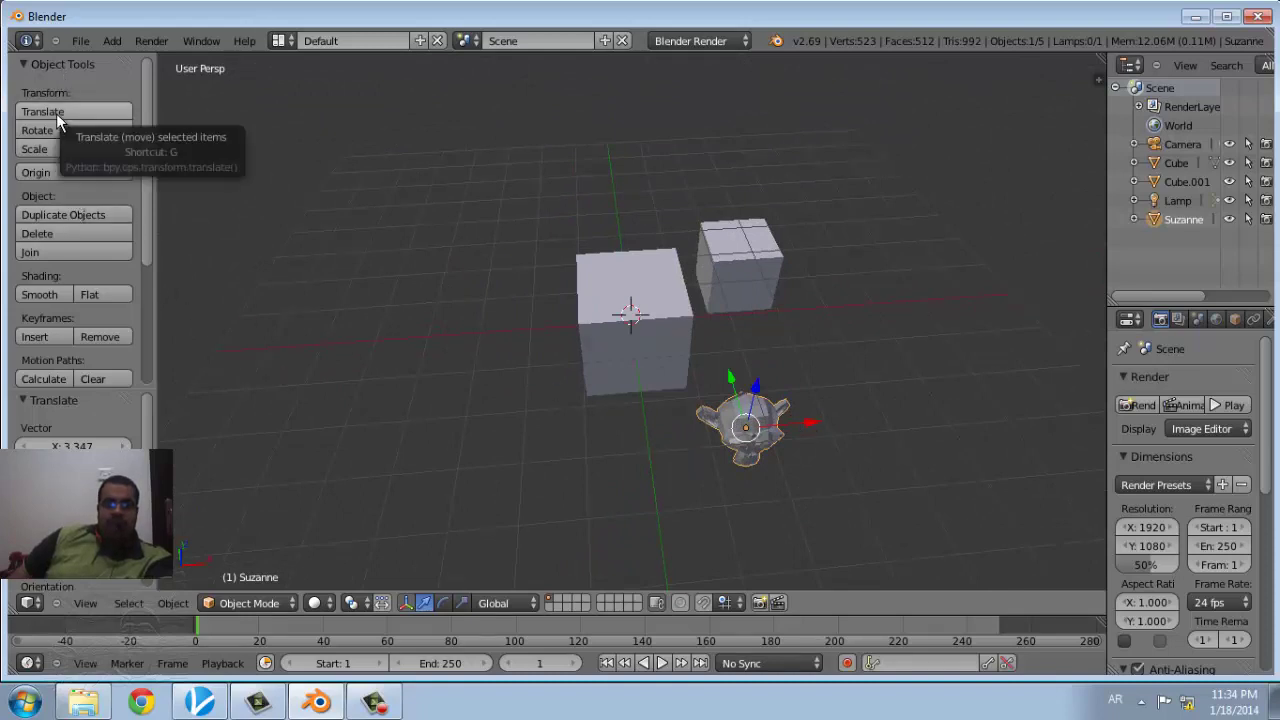
# - Select the original Cube and give it a first rotation
pyautogui.rightClick(620, 285)
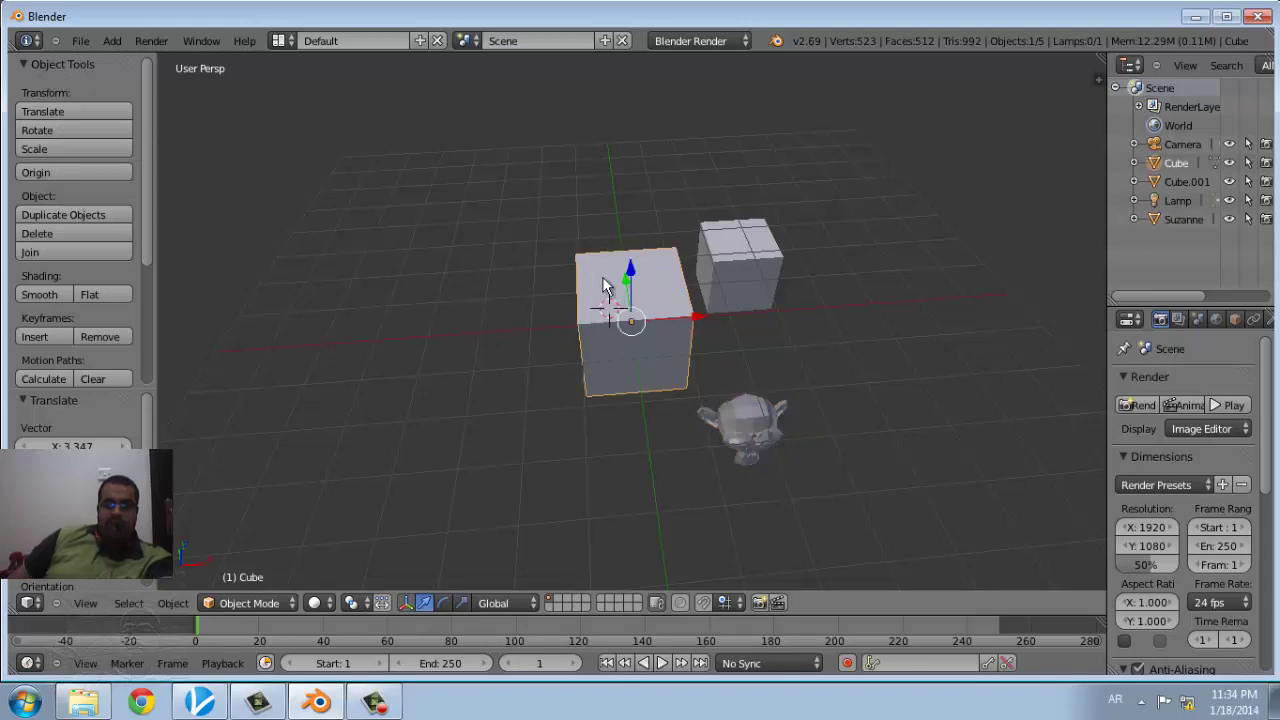
pyautogui.rightClick(724, 252)
pyautogui.rightClick(628, 288)
pyautogui.click(67, 128)
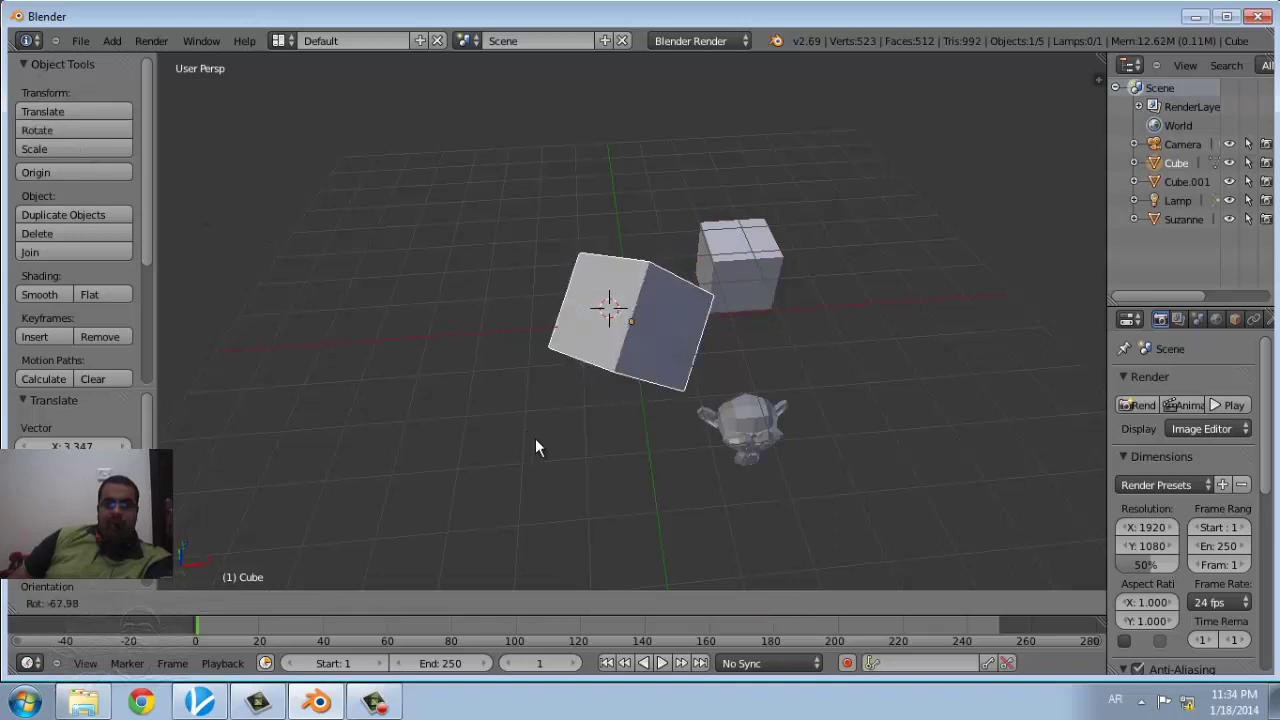
pyautogui.click(594, 459)
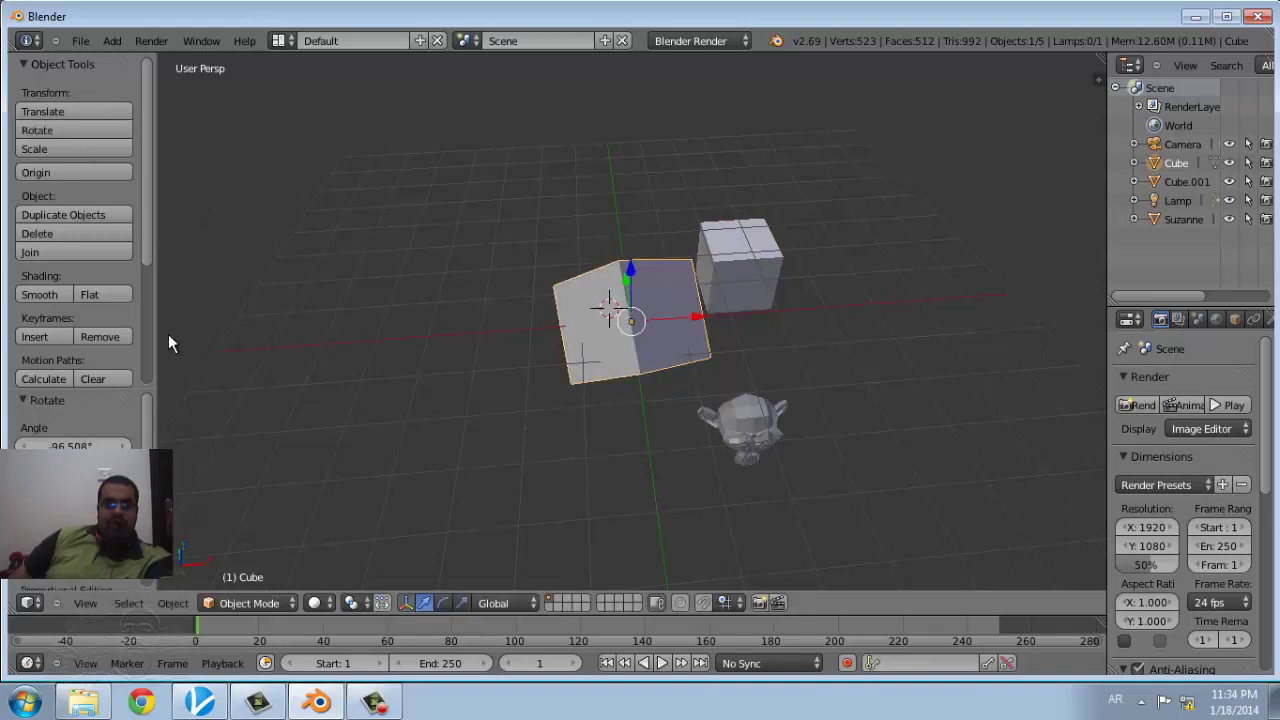
# - Scale the Cube down to 0.667 and rotate it to about -49.7°
pyautogui.click(84, 152)
pyautogui.click(267, 212)
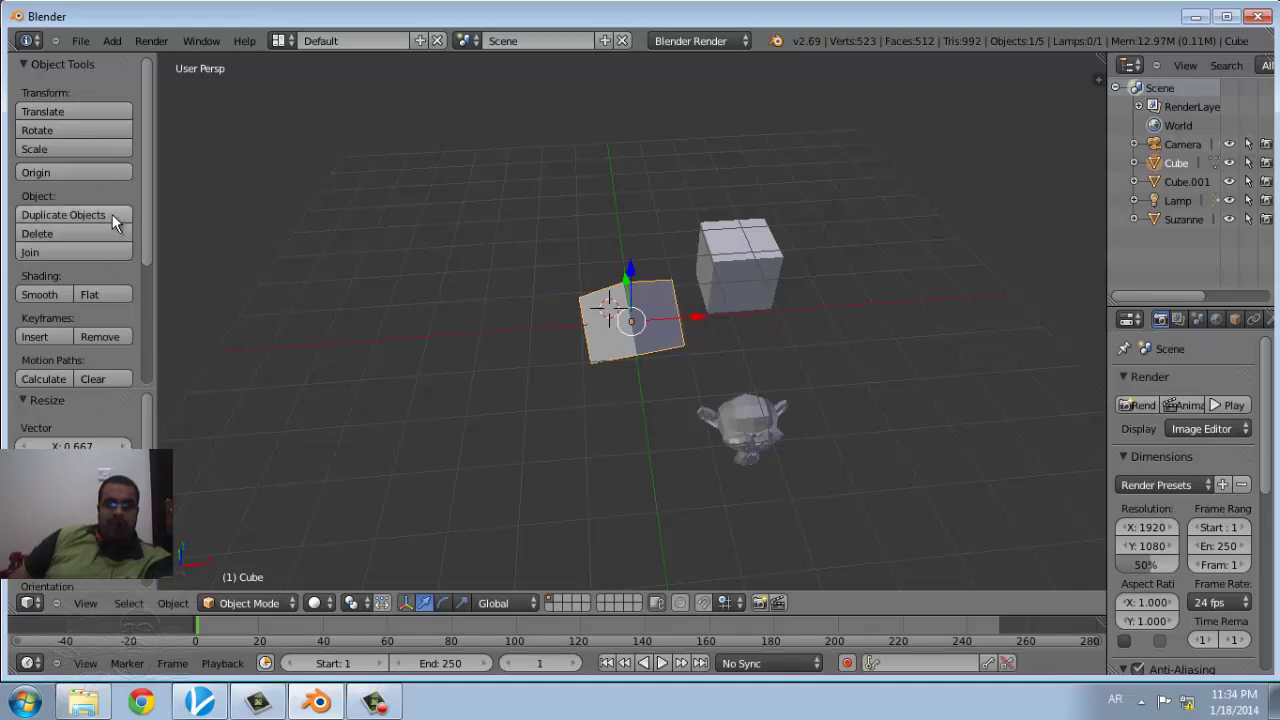
pyautogui.click(54, 125)
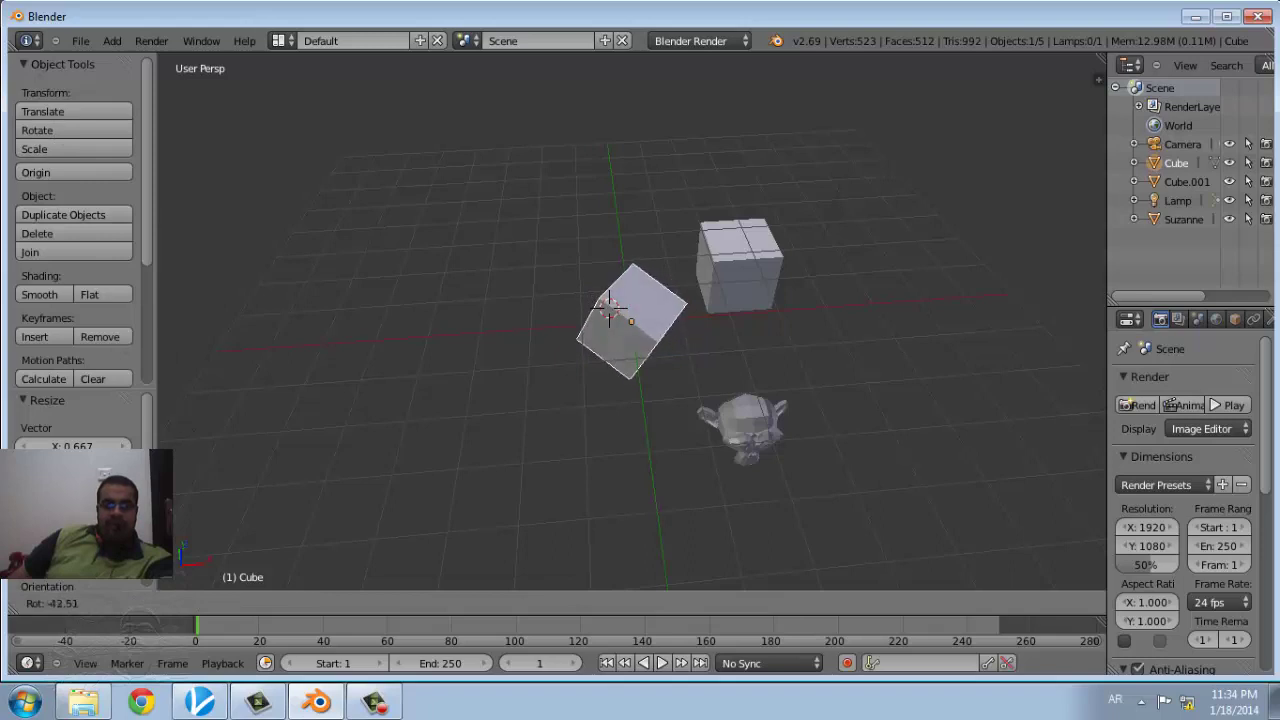
pyautogui.click(40, 667)
pyautogui.click(40, 667)
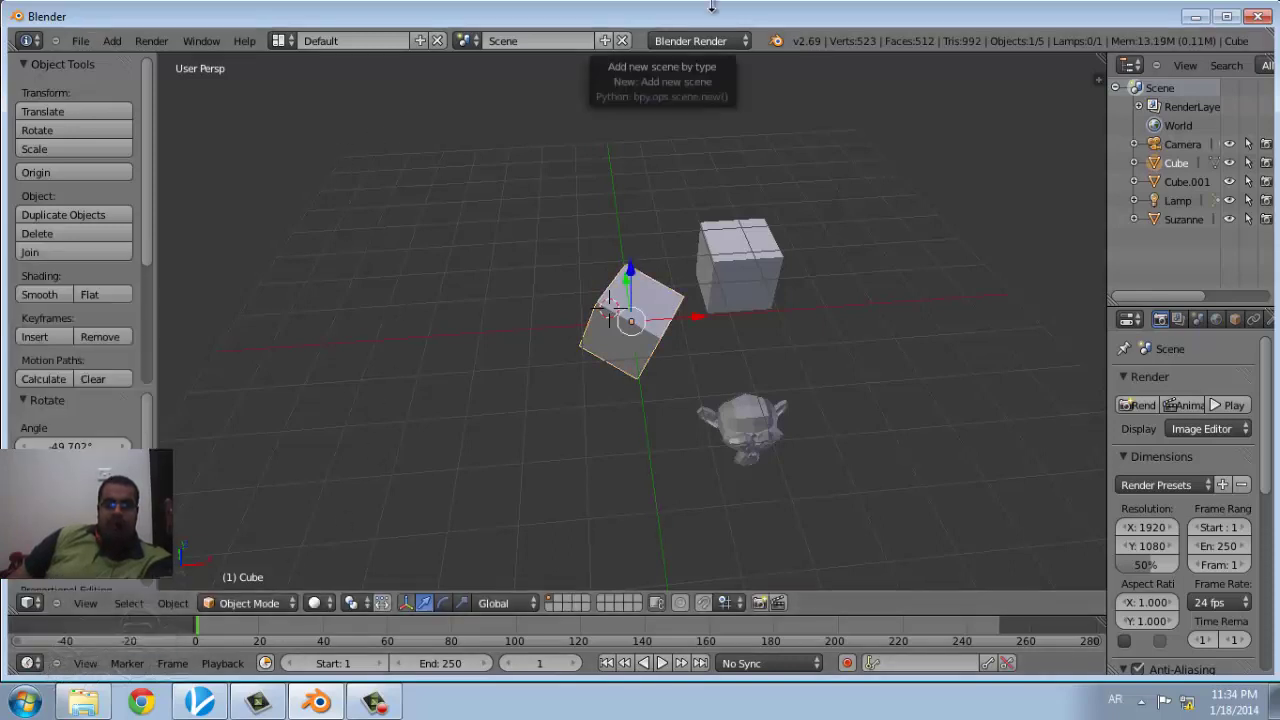
# - Maximize the Blender window and bring up the main view's Editor Type list
pyautogui.click(1226, 16)
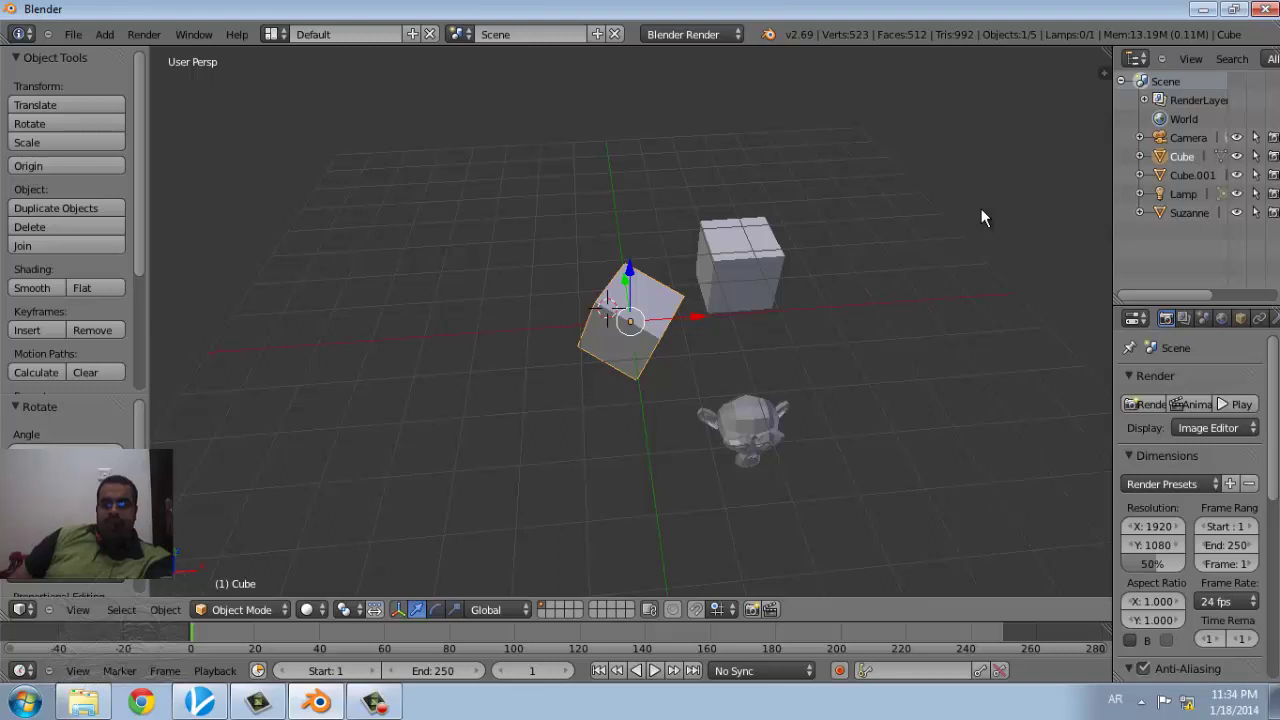
pyautogui.click(22, 610)
pyautogui.click(29, 616)
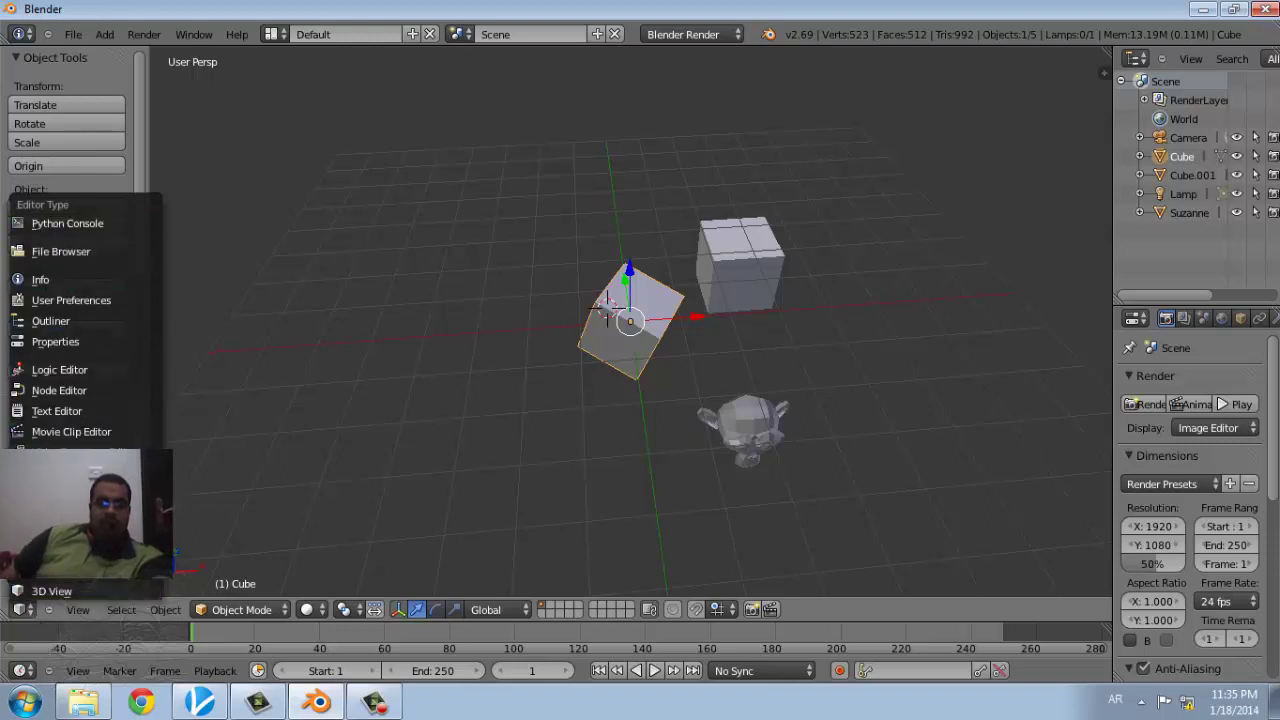
# - Switch the main area to the UV/Image Editor and back to the 3D View
pyautogui.click(70, 473)
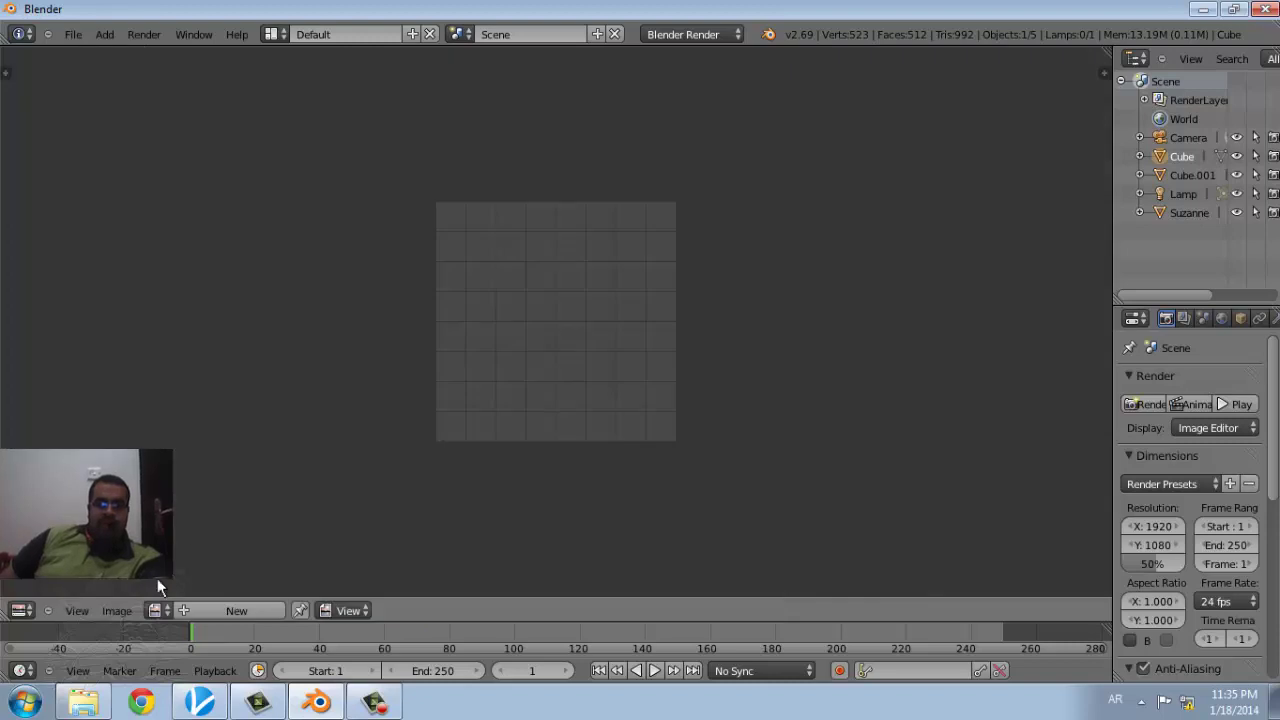
pyautogui.click(30, 611)
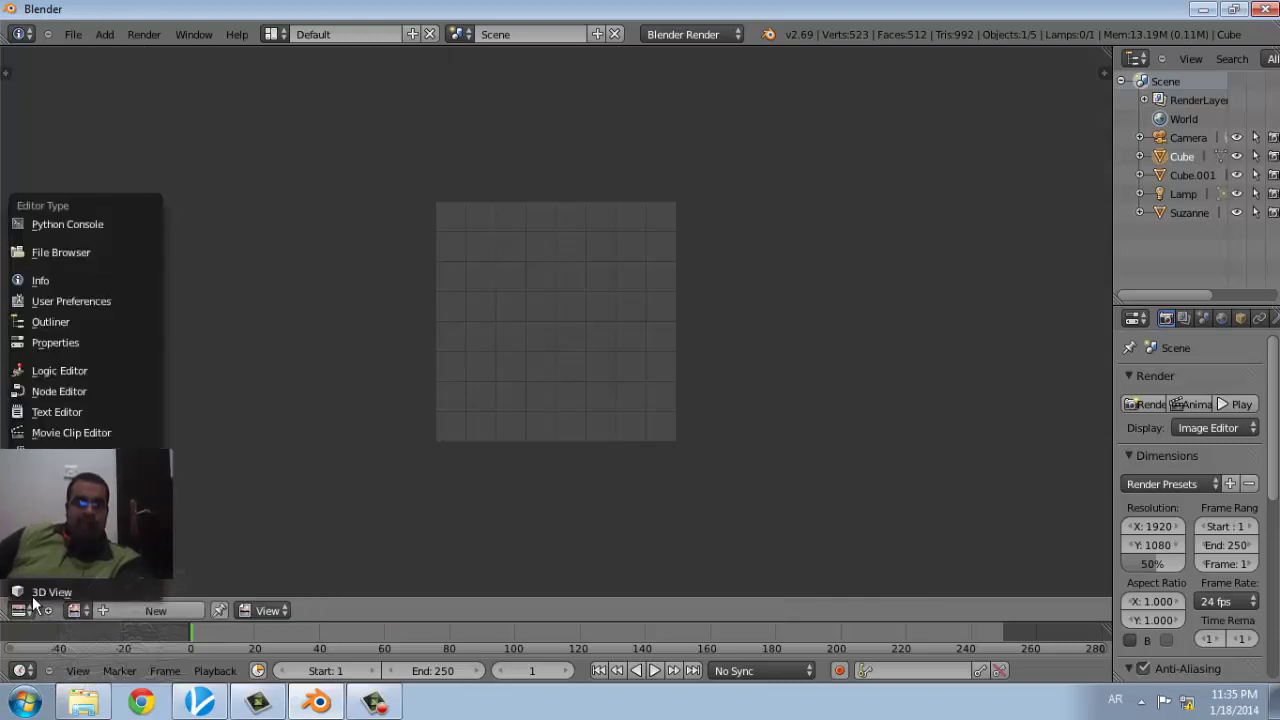
pyautogui.click(45, 592)
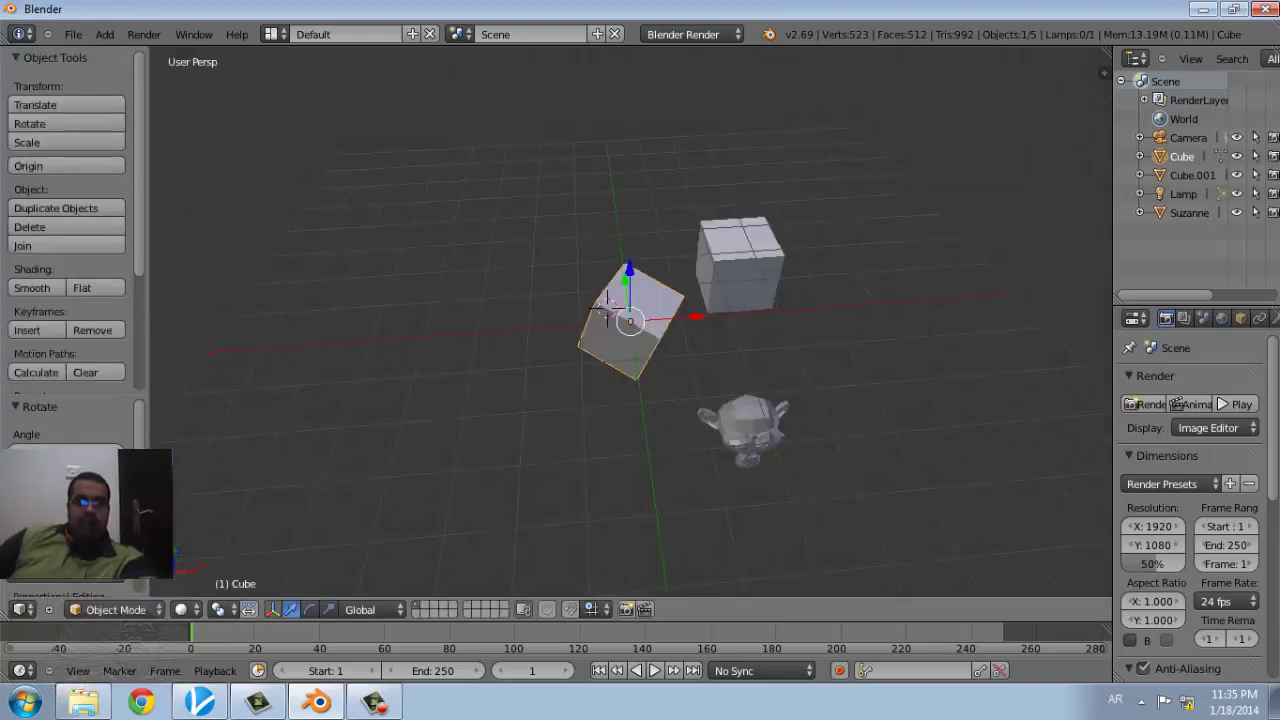
# - Switch the area to the Info log, then Timeline, then back to the 3D View
pyautogui.click(22, 609)
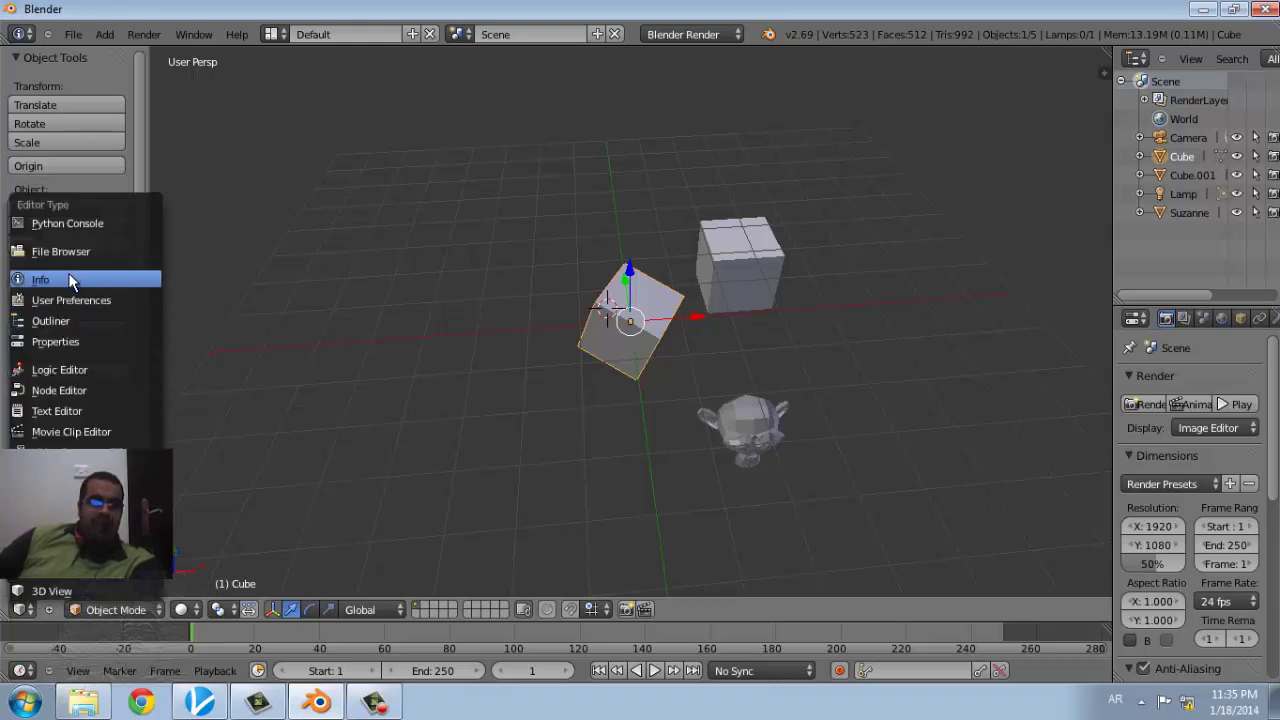
pyautogui.click(45, 279)
pyautogui.click(22, 611)
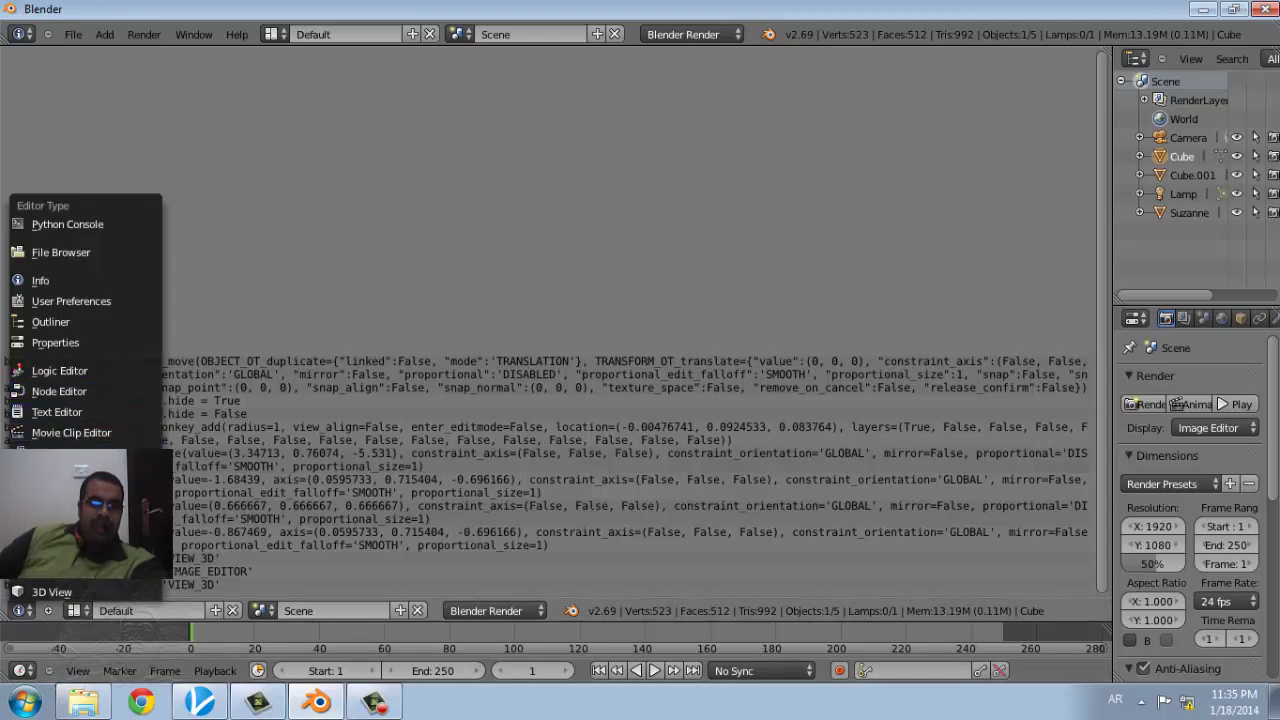
pyautogui.click(50, 571)
pyautogui.click(31, 613)
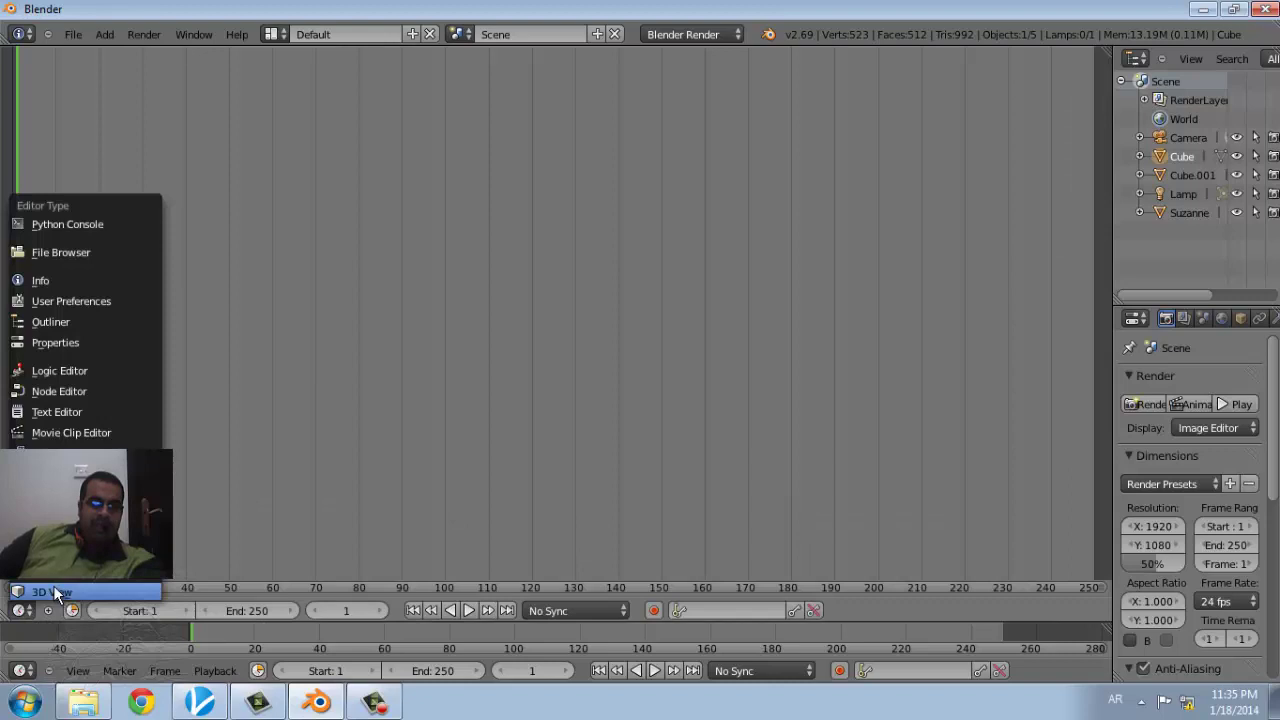
pyautogui.click(53, 585)
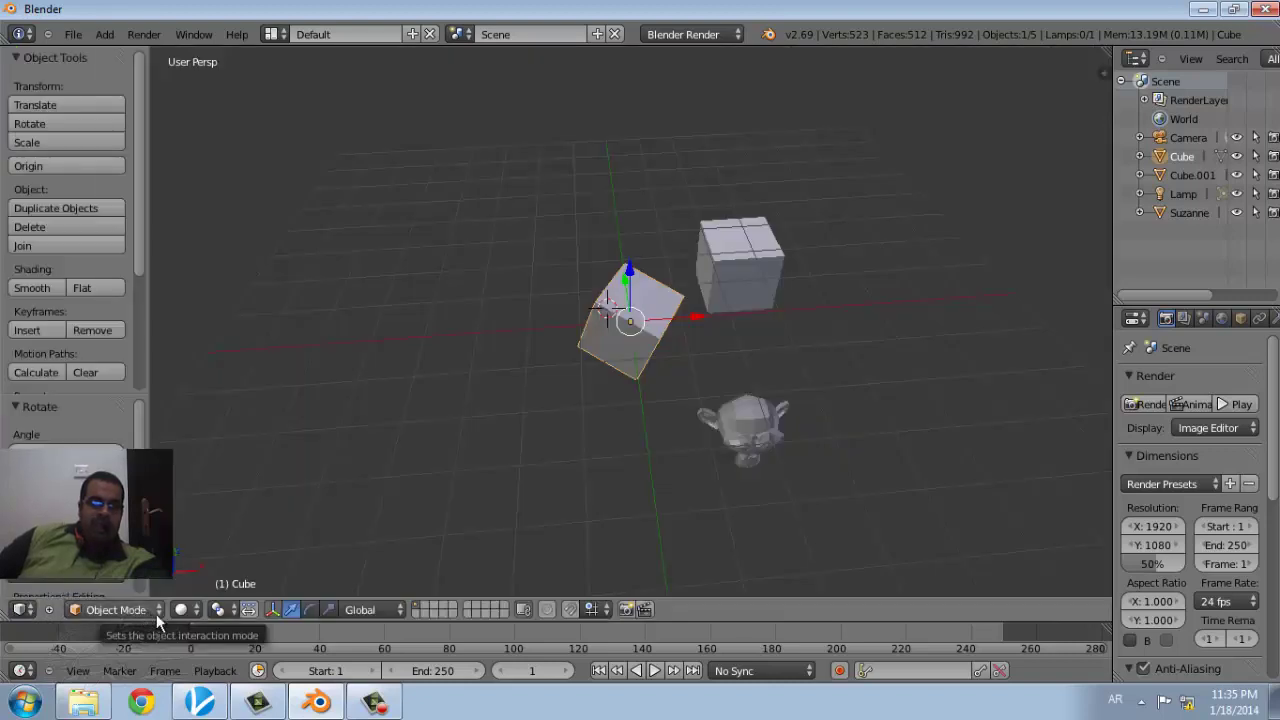
pyautogui.click(156, 614)
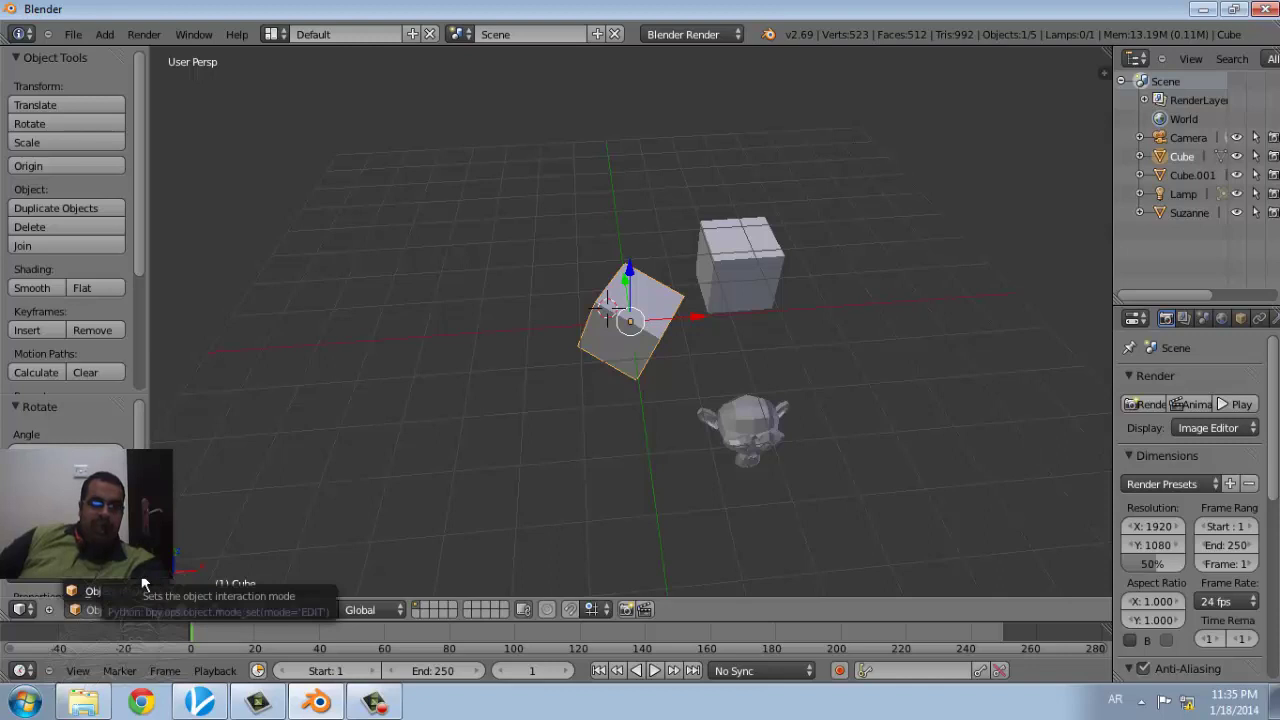
pyautogui.click(100, 497)
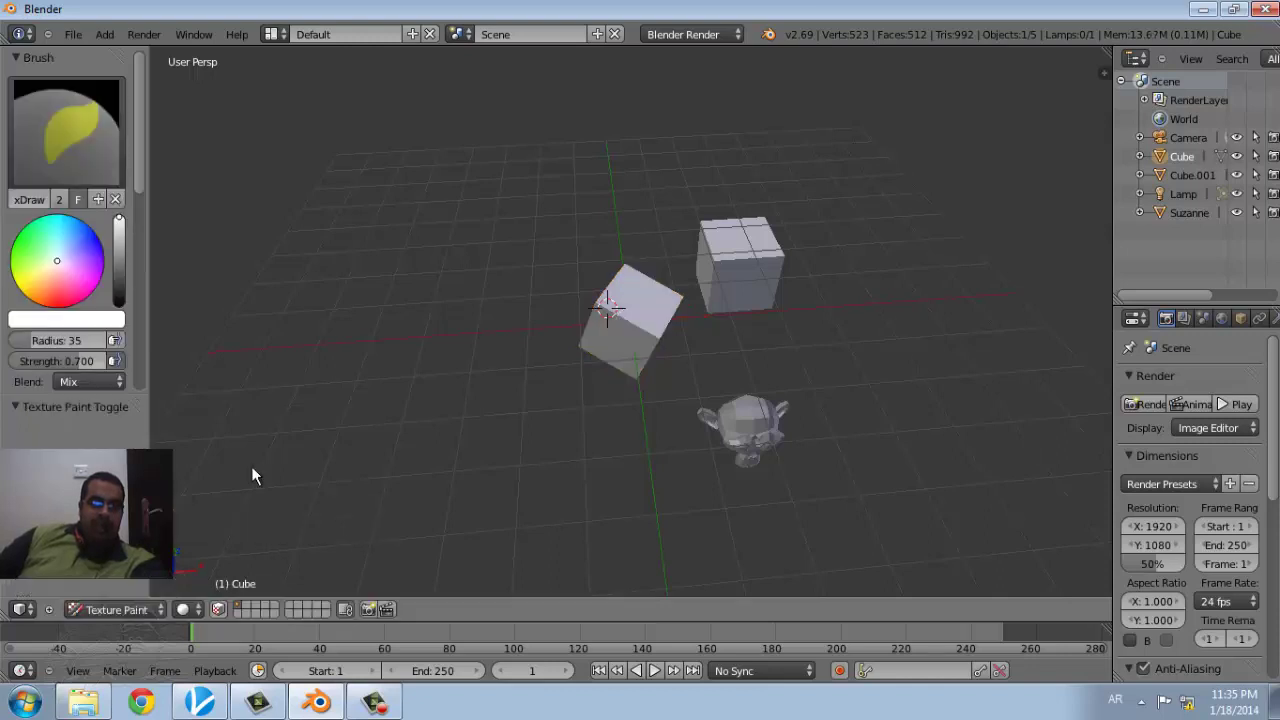
pyautogui.click(115, 609)
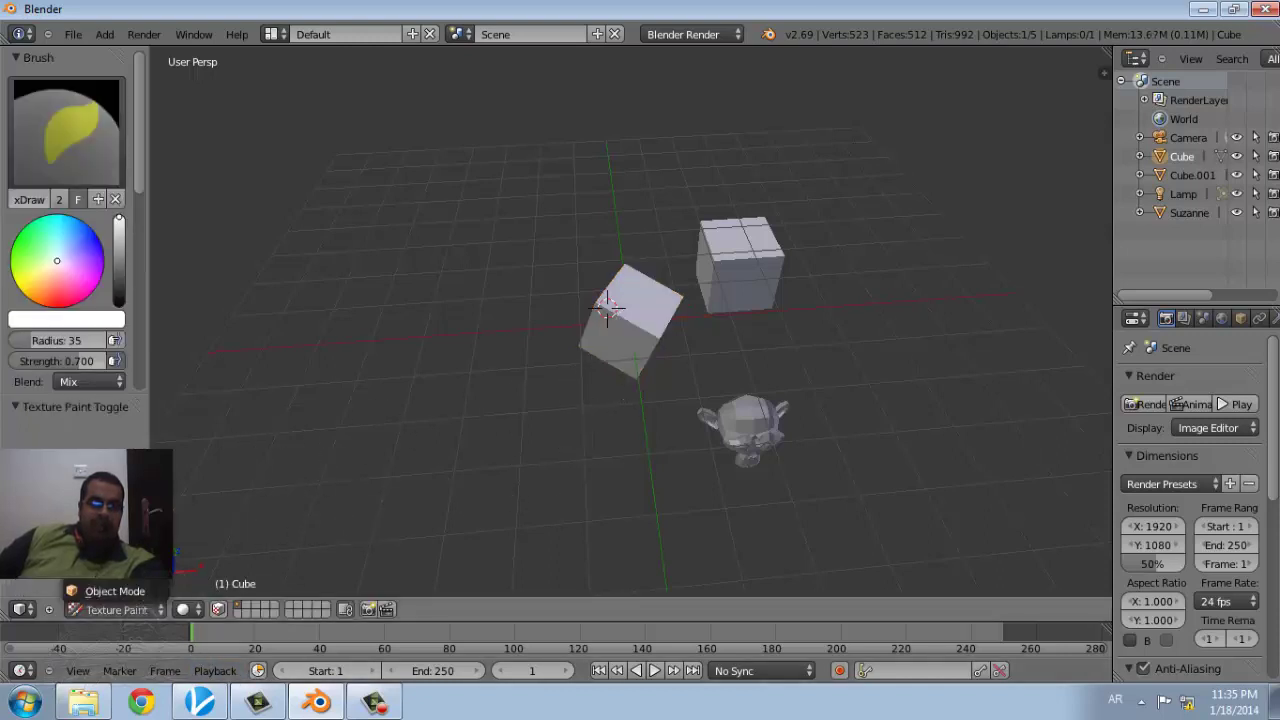
pyautogui.click(158, 590)
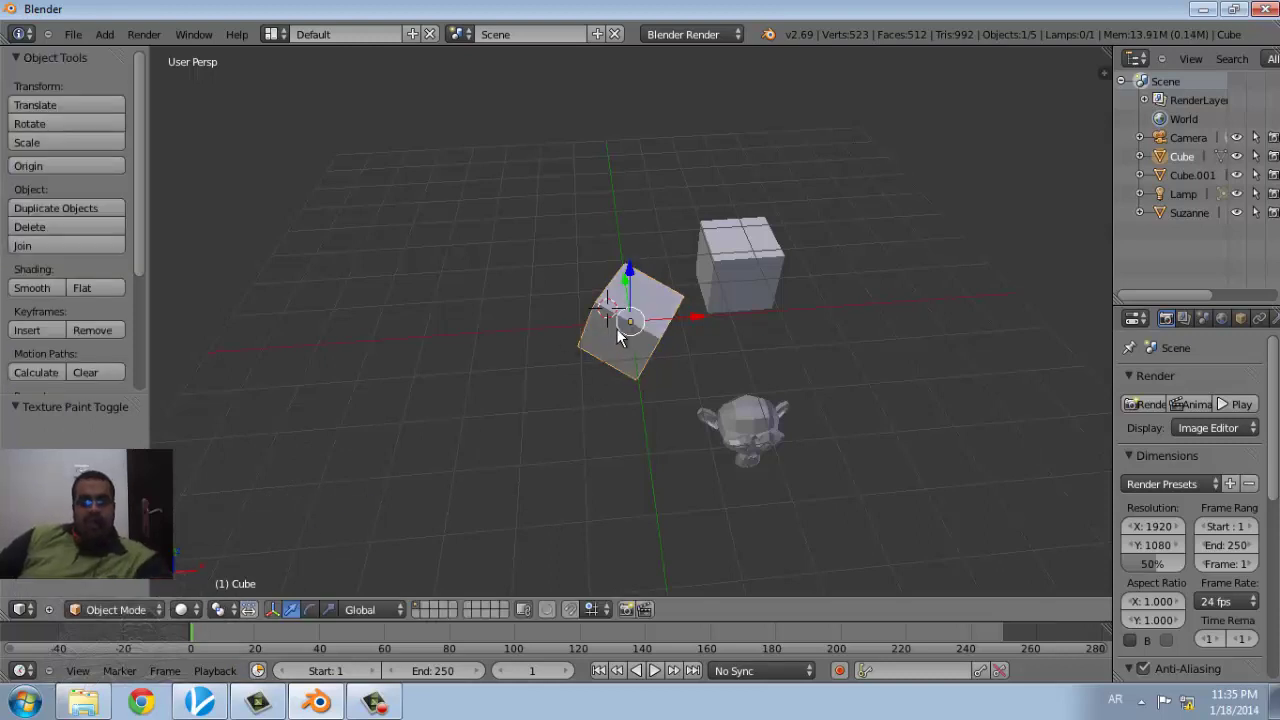
# - Put the tilted cube in Edit Mode and place the 3D cursor on the grey cube
pyautogui.press('Tab')
pyautogui.press('Tab')
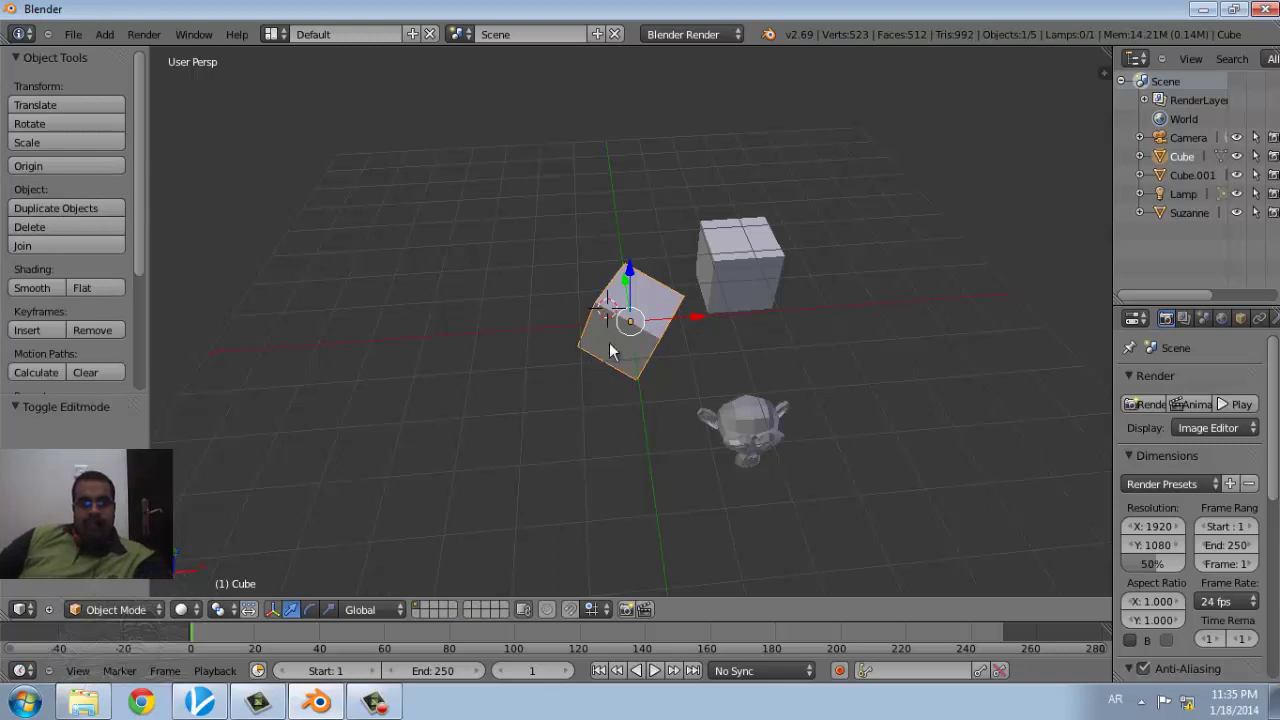
pyautogui.press('Tab')
pyautogui.press('Tab')
pyautogui.press('Tab')
pyautogui.press('Tab')
pyautogui.press('Tab')
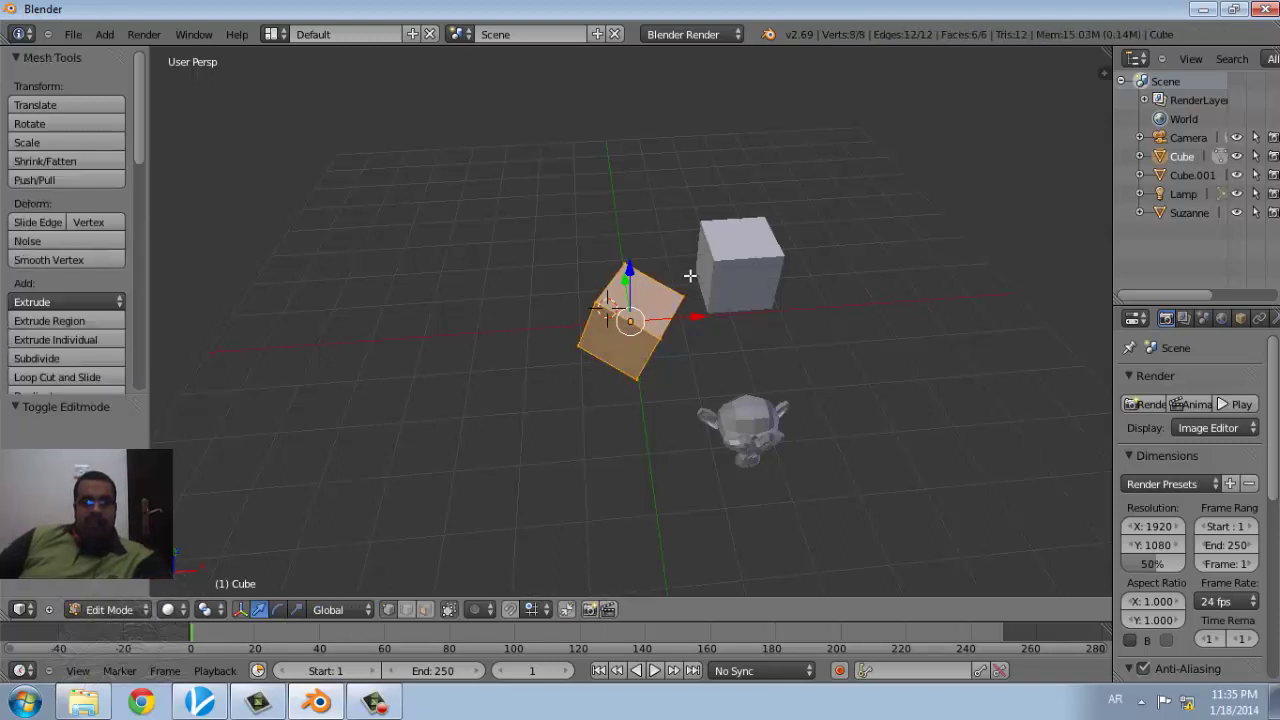
pyautogui.click(738, 270)
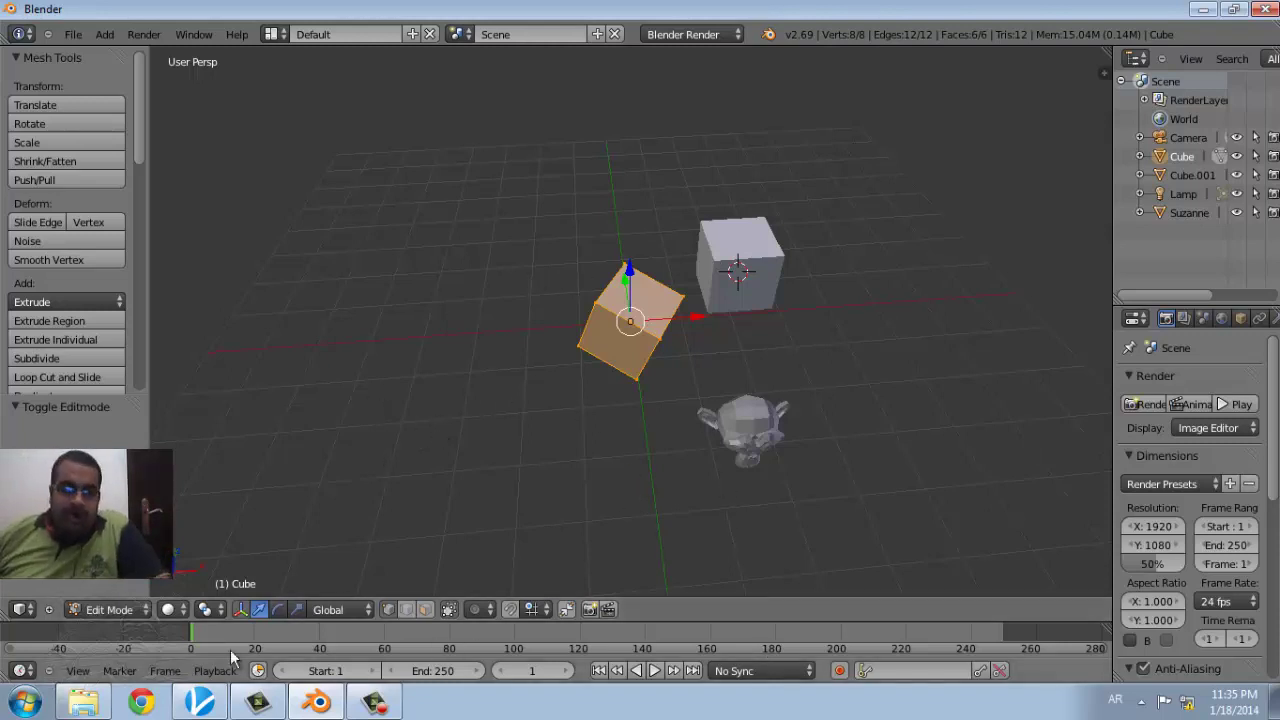
# - Try Rendered, then Solid, then Wireframe viewport shading
pyautogui.click(187, 609)
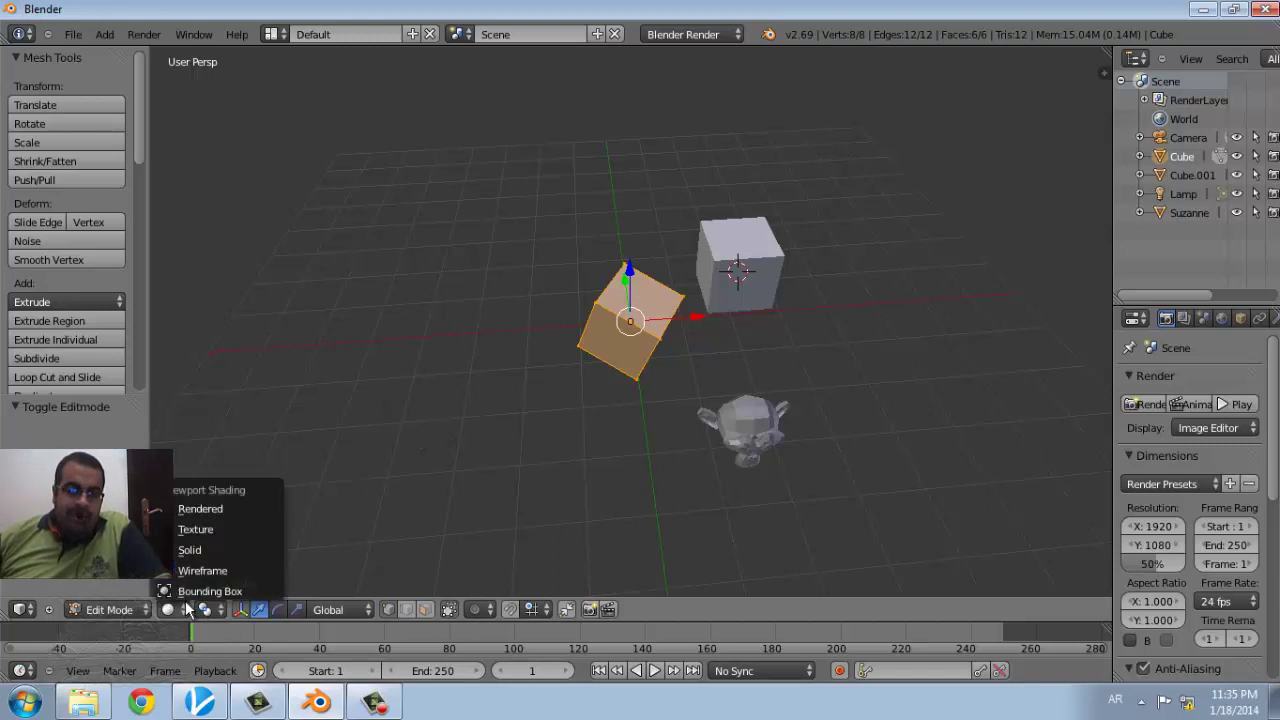
pyautogui.click(200, 510)
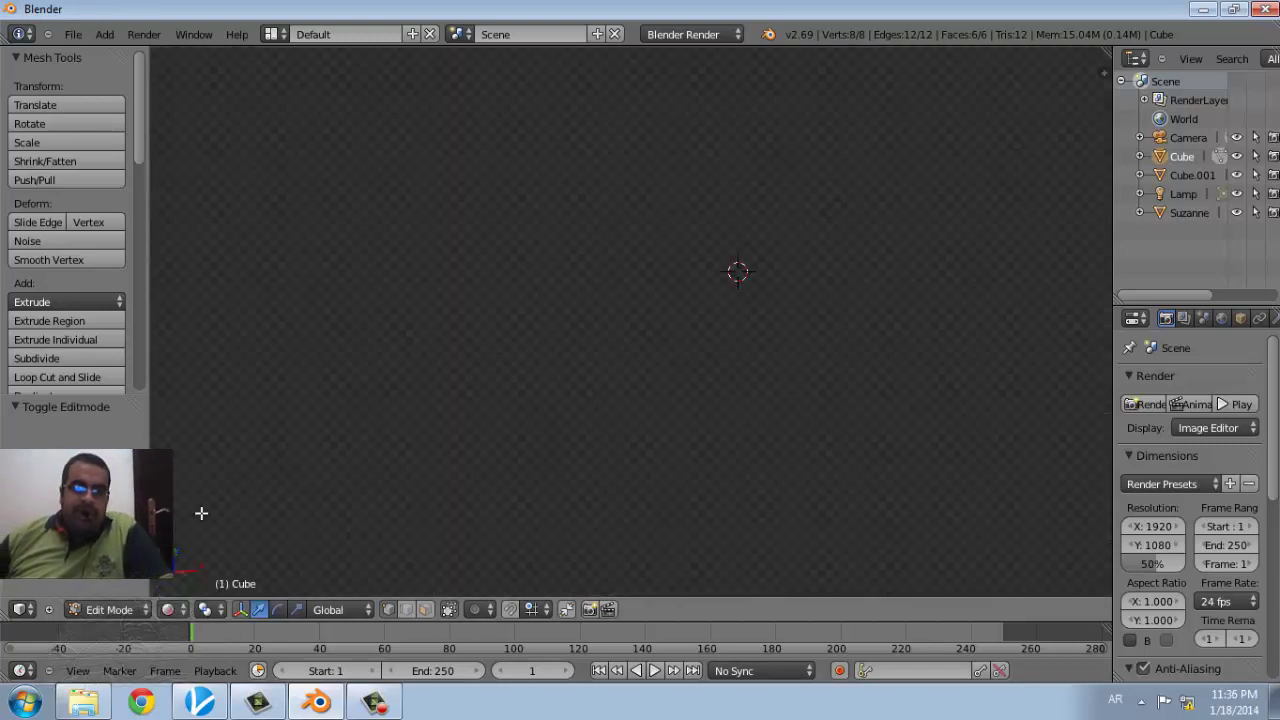
pyautogui.click(205, 609)
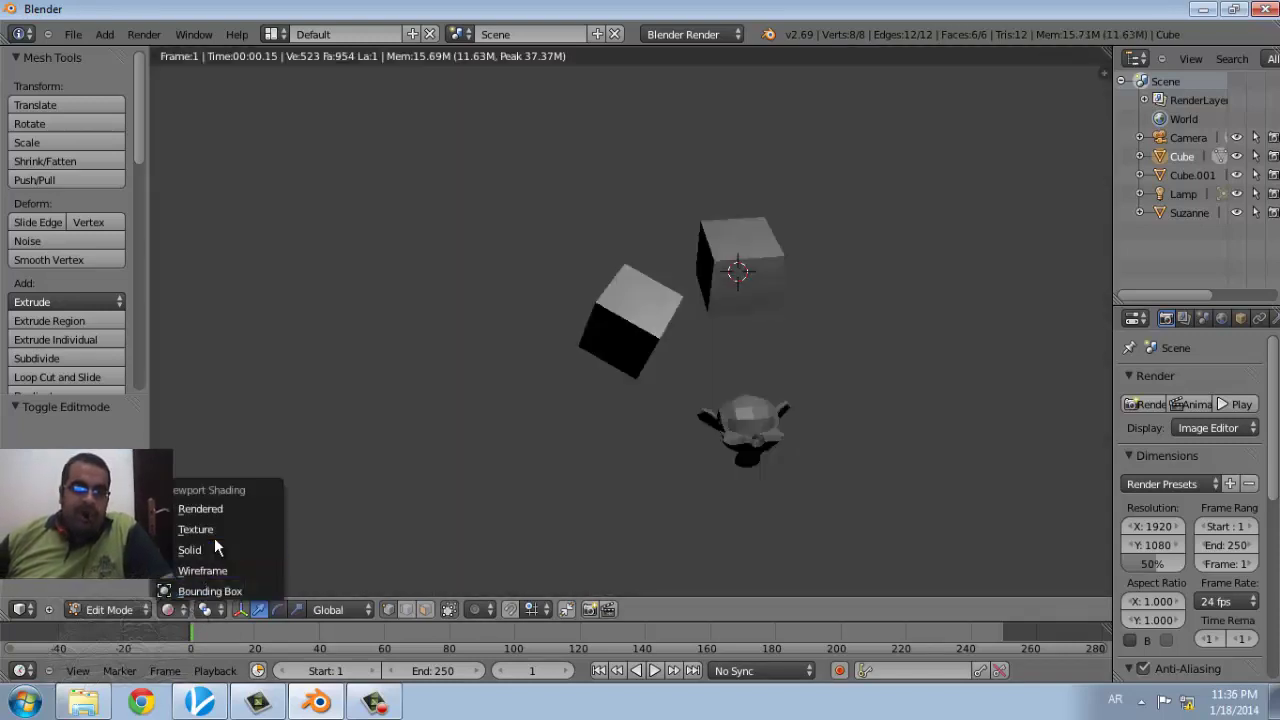
pyautogui.click(218, 549)
pyautogui.click(172, 609)
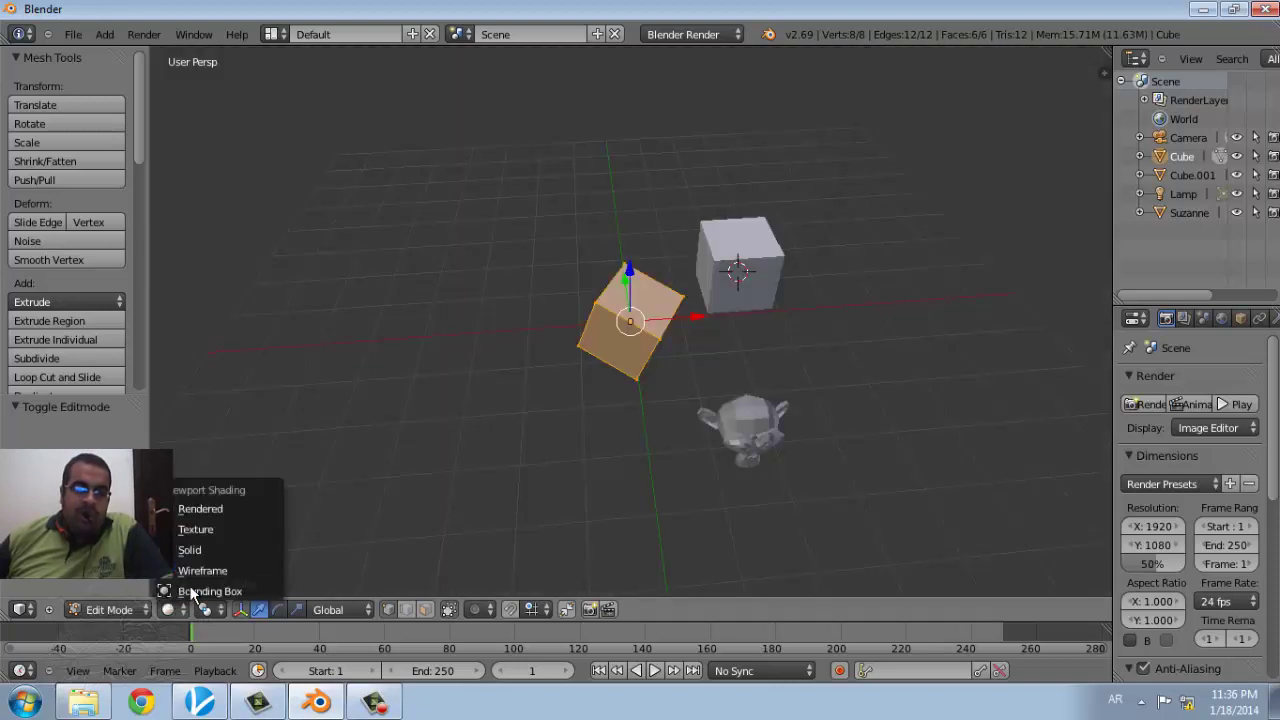
pyautogui.click(213, 571)
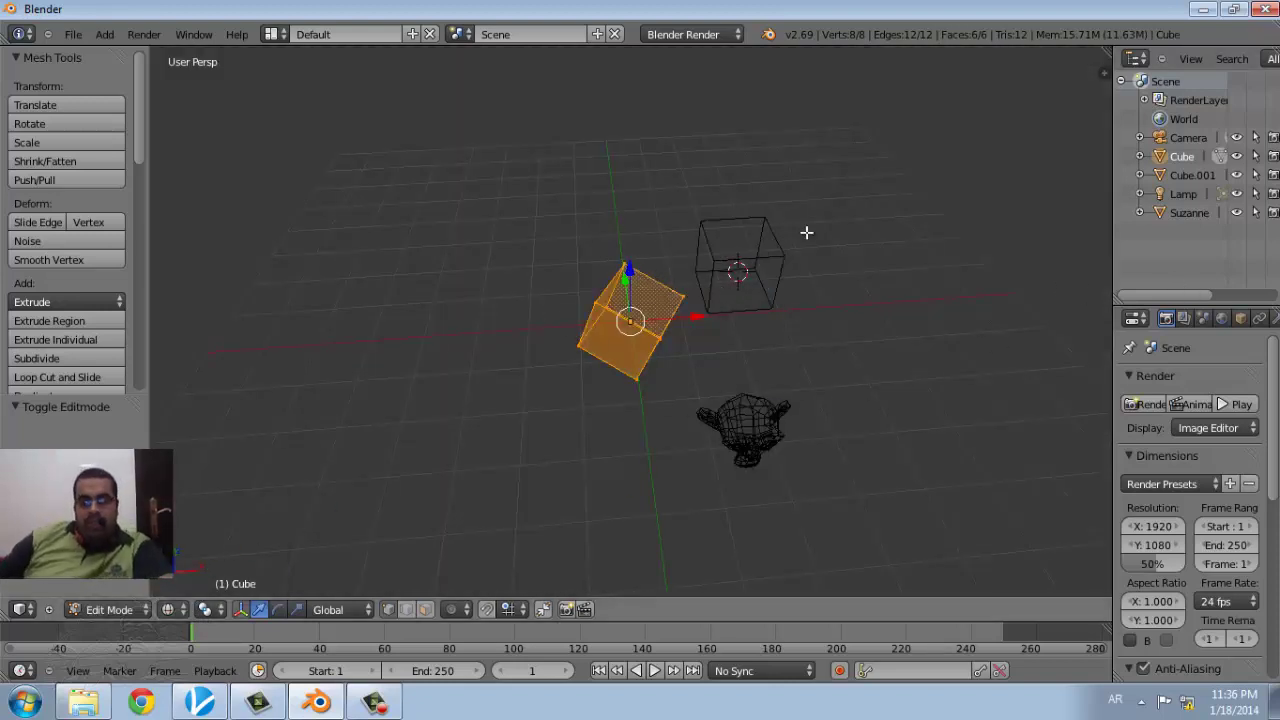
# - Return the viewport to Solid shading and turn on automatic keyframe recording in the timeline
pyautogui.scroll(1, 808, 423)
pyautogui.scroll(2, 815, 395)
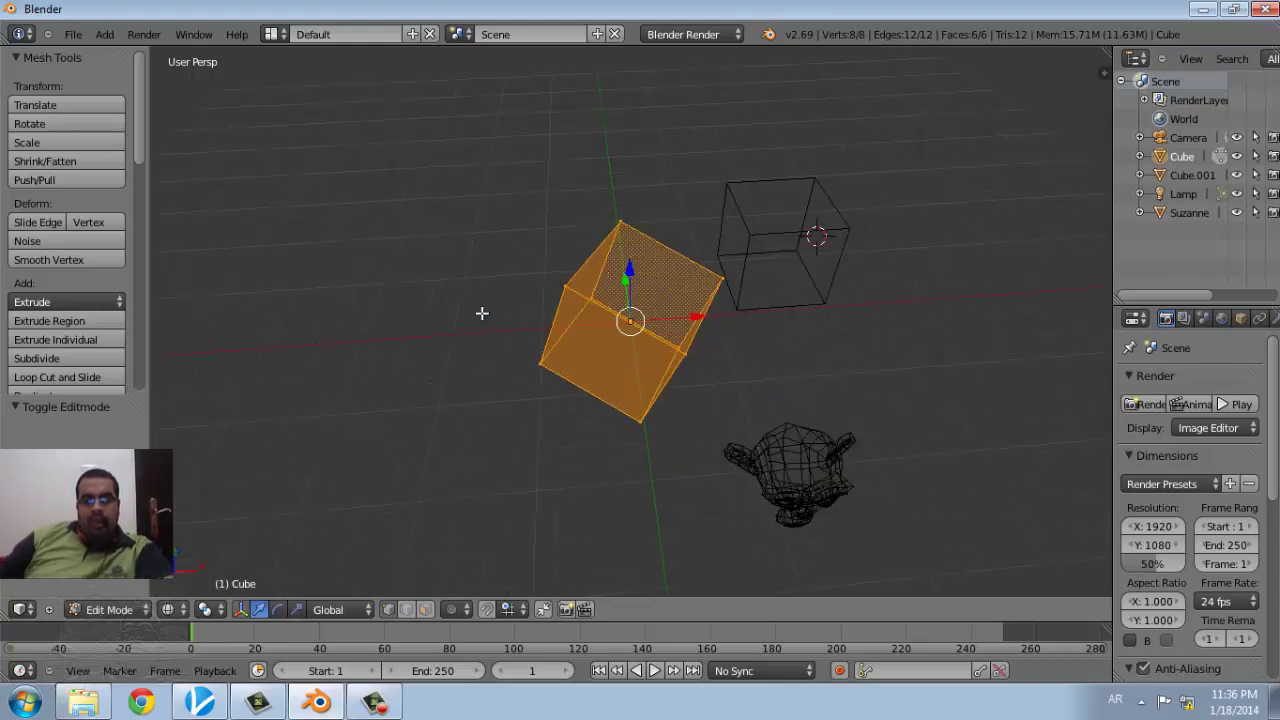
pyautogui.scroll(-2, 510, 310)
pyautogui.scroll(-1, 537, 306)
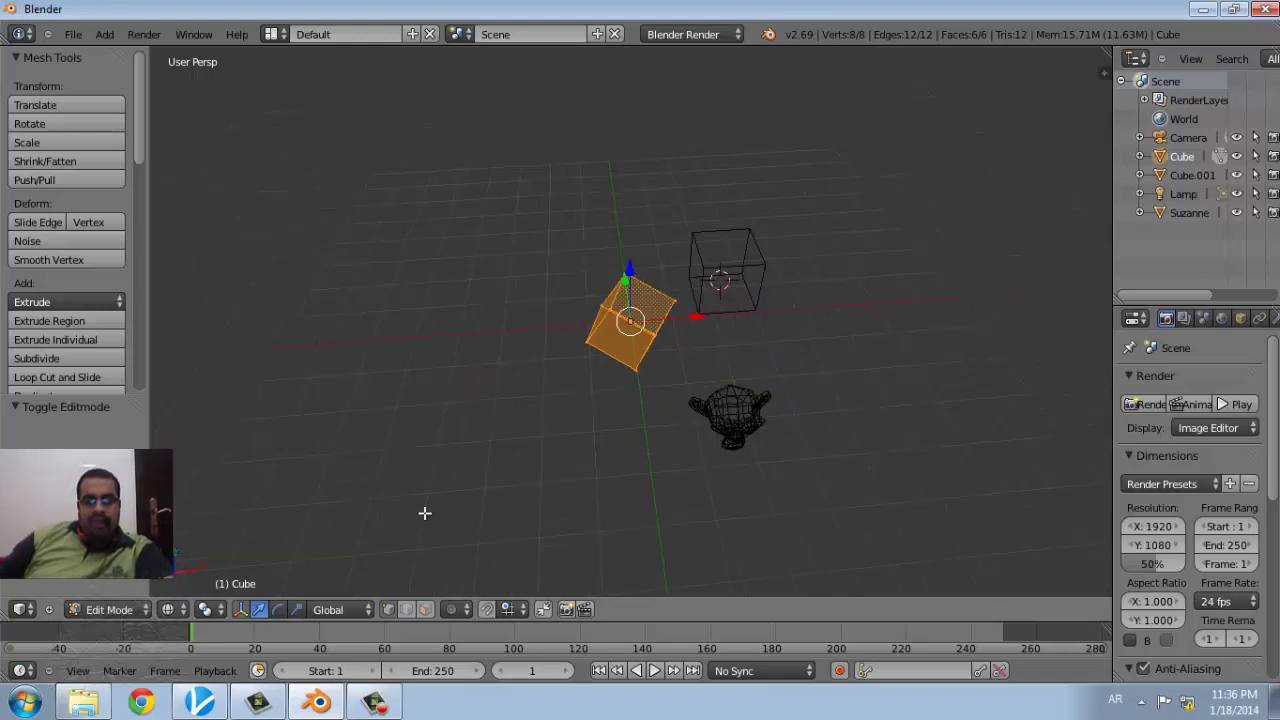
pyautogui.click(226, 609)
pyautogui.click(184, 610)
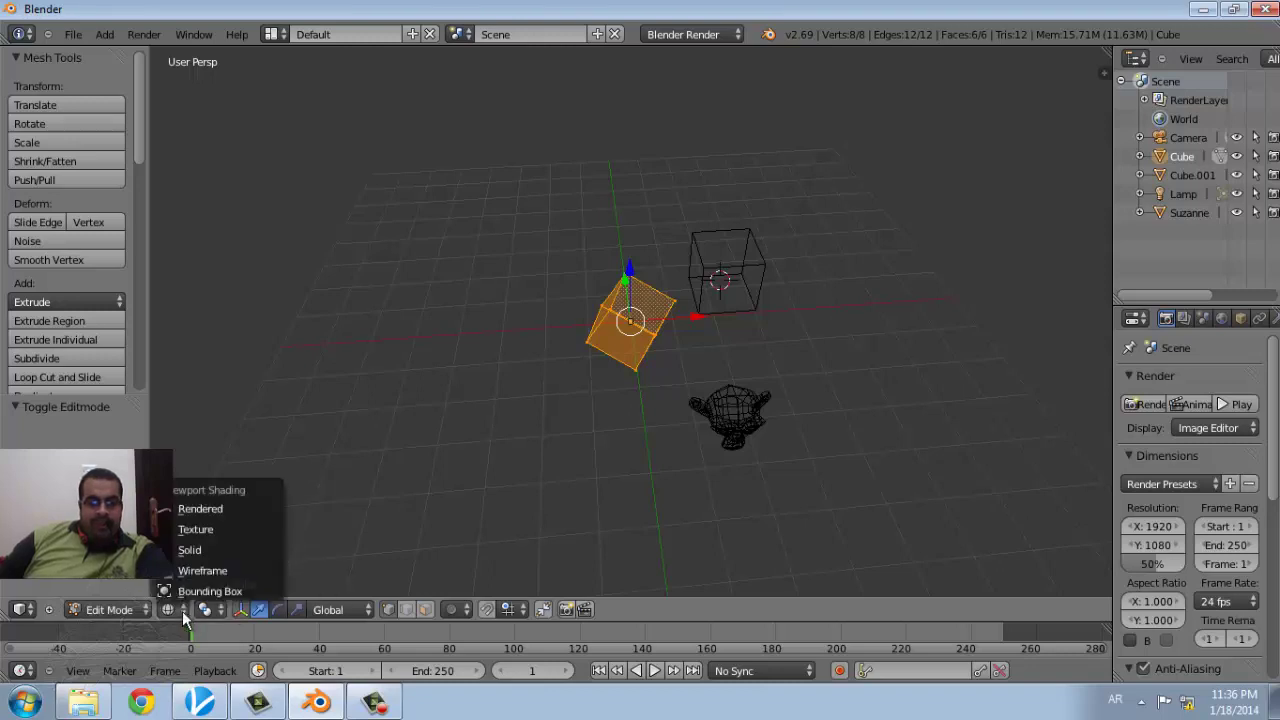
pyautogui.click(189, 550)
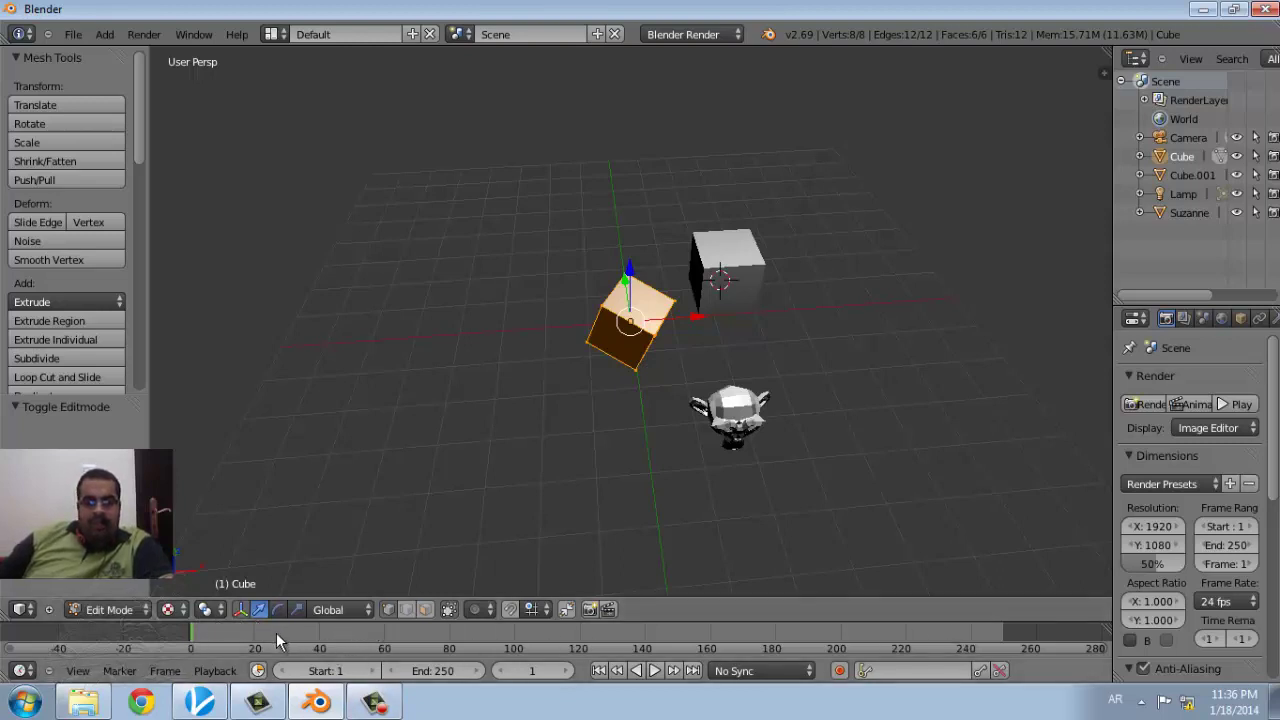
pyautogui.click(840, 671)
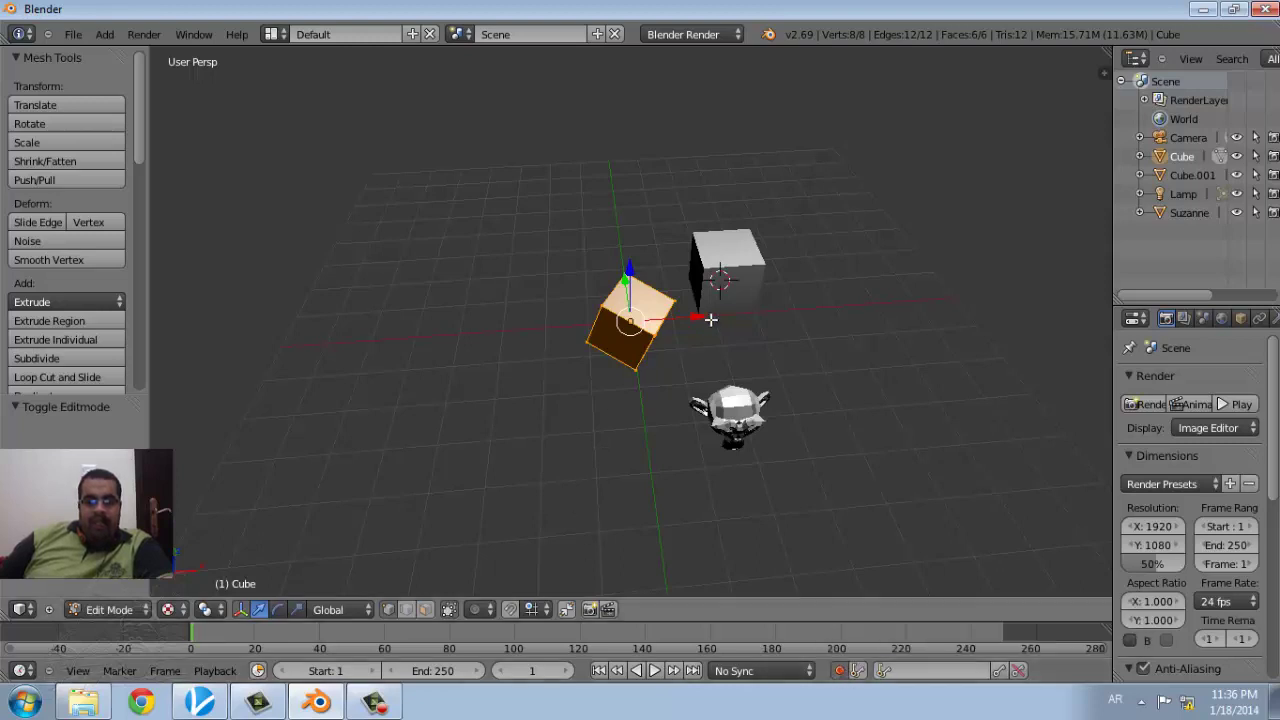
# - Move the tilted cube to the right of the monkey, with frame 75 set along the way
pyautogui.click(58, 104)
pyautogui.click(257, 236)
pyautogui.click(432, 632)
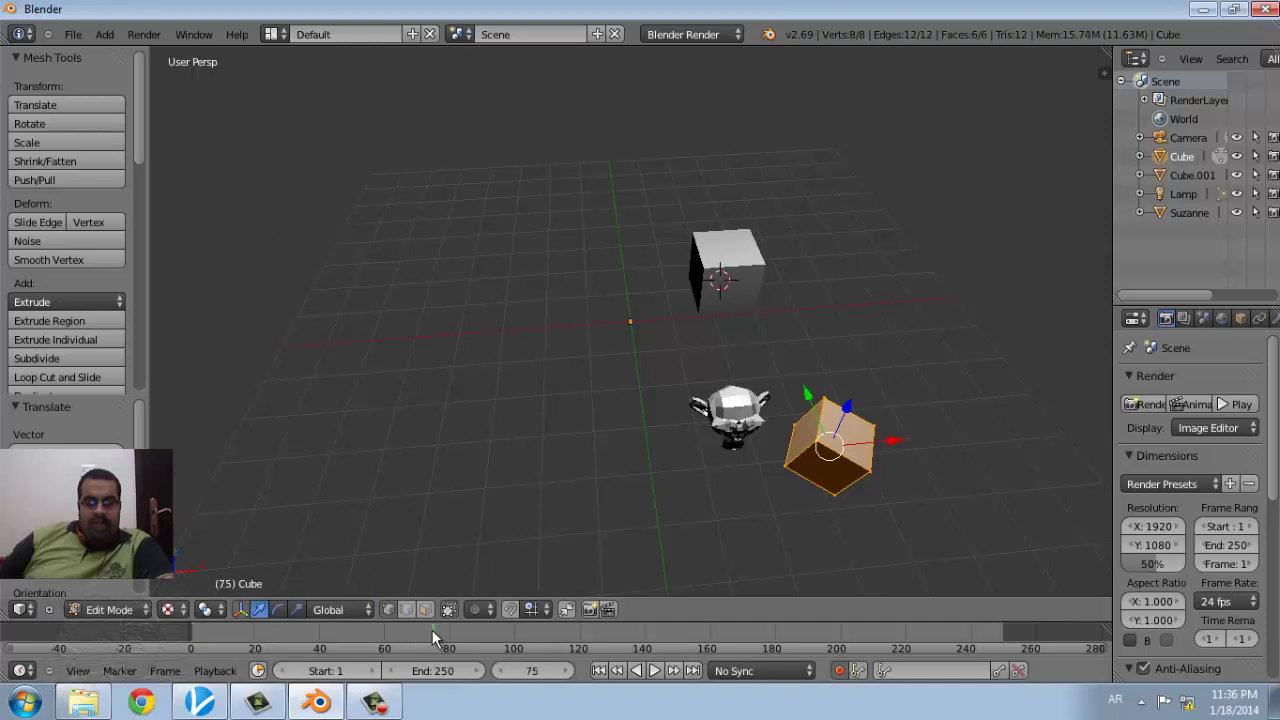
pyautogui.click(96, 107)
pyautogui.click(231, 37)
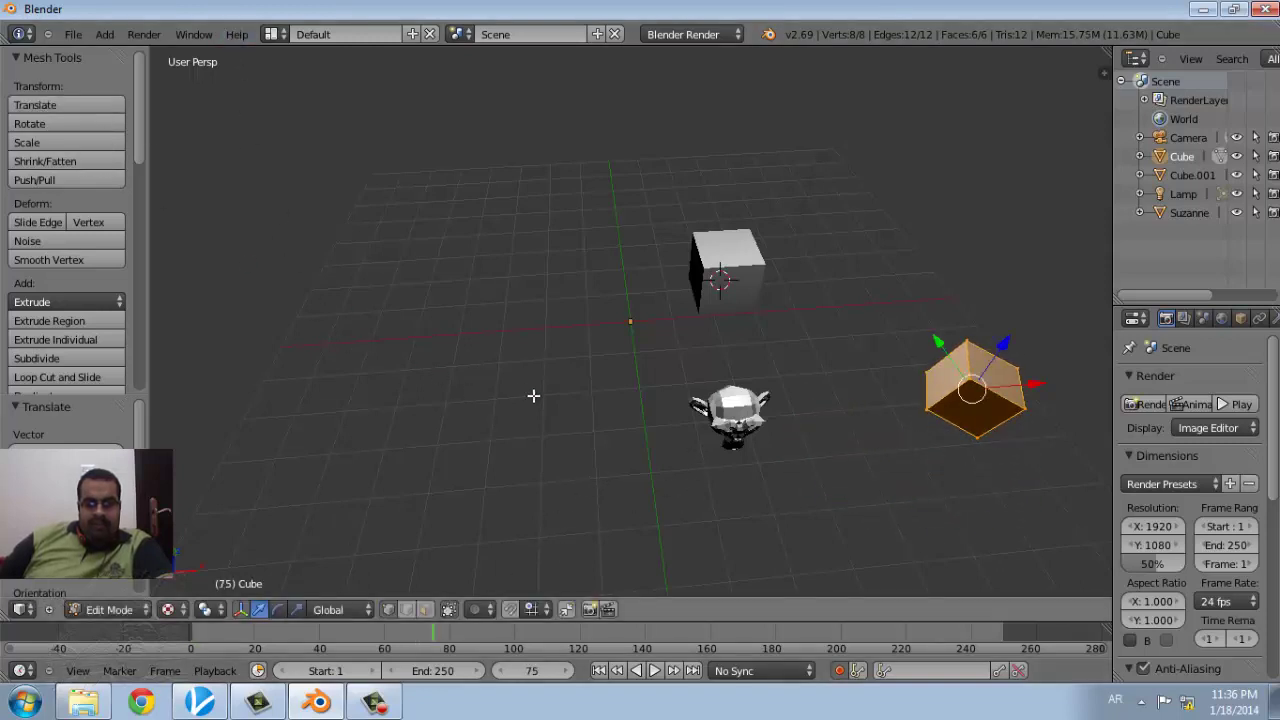
# - Set the current frame to 135 and turn on automatic keyframe recording
pyautogui.click(630, 636)
pyautogui.click(838, 671)
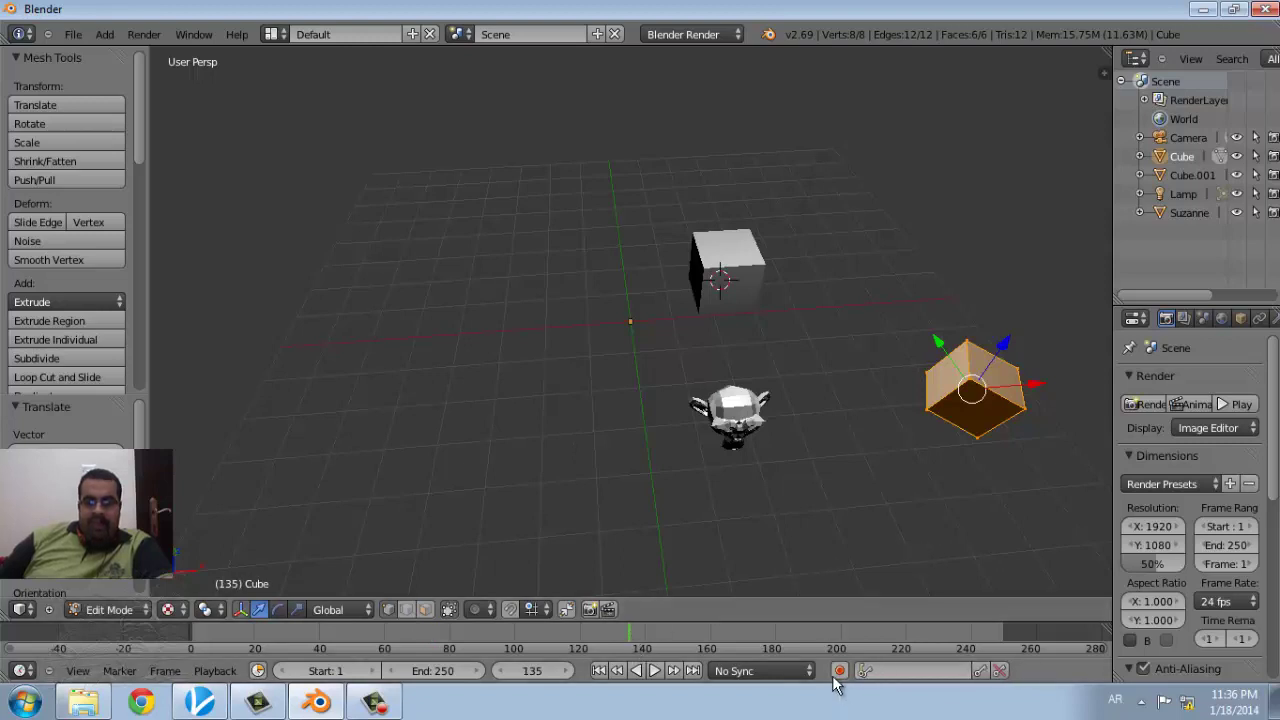
pyautogui.click(834, 676)
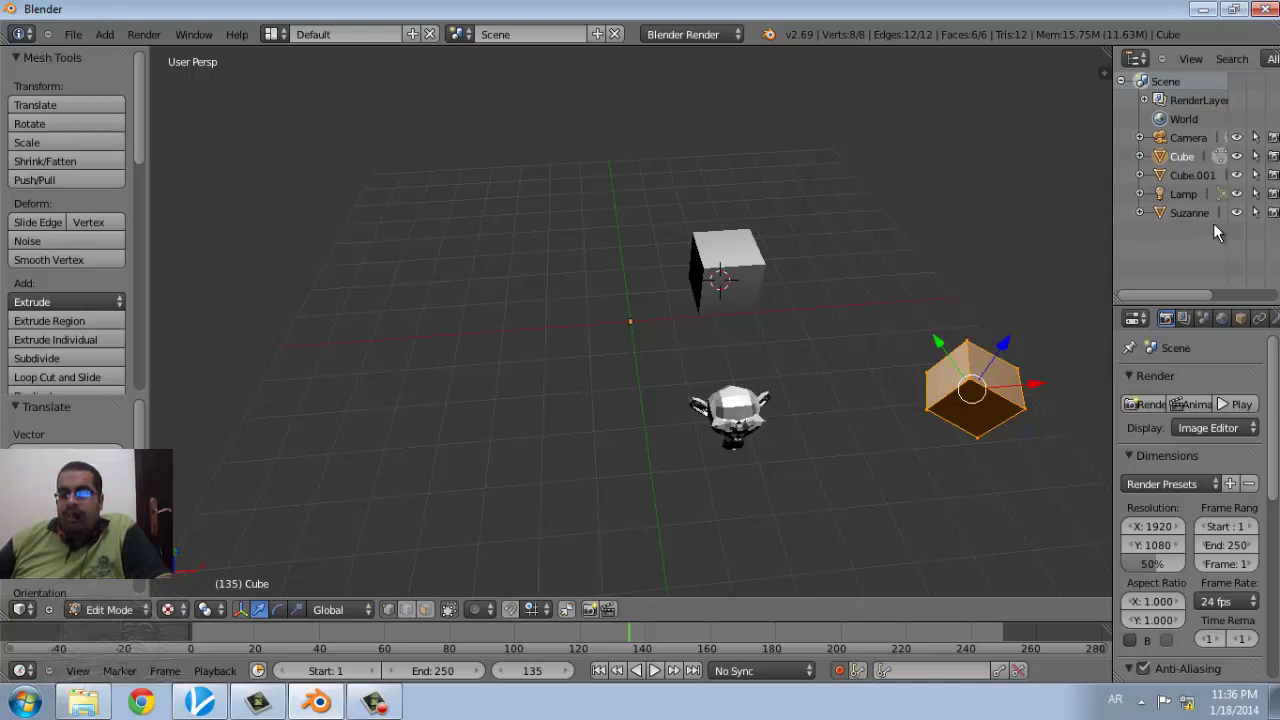
# - Go through the Render Layers and Scene tabs to the World properties, then open the screen layout list
pyautogui.click(1184, 318)
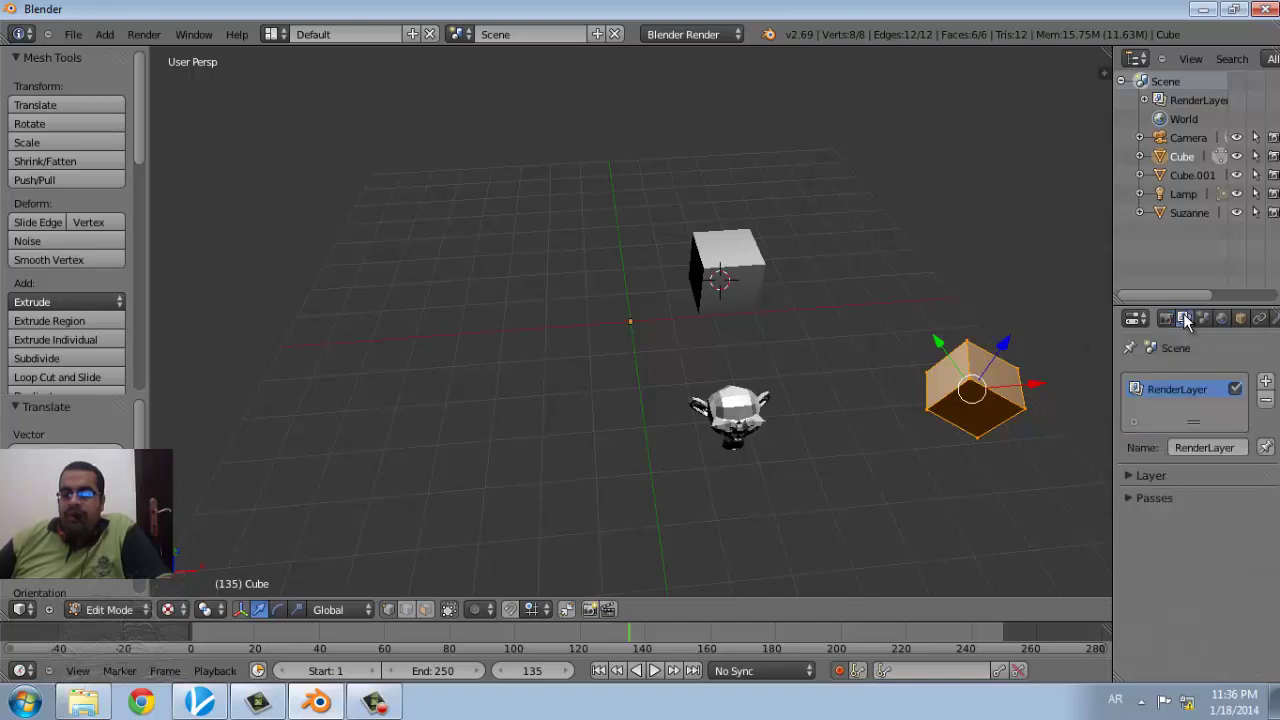
pyautogui.click(1205, 318)
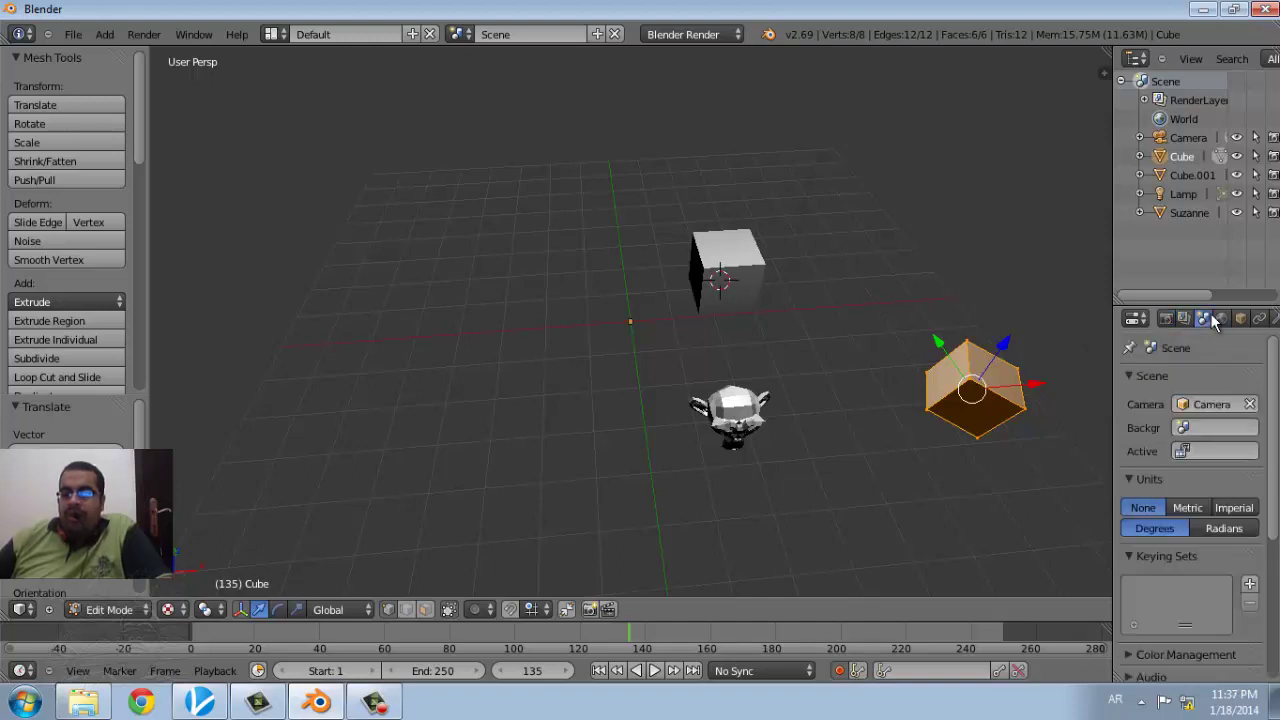
pyautogui.click(1221, 318)
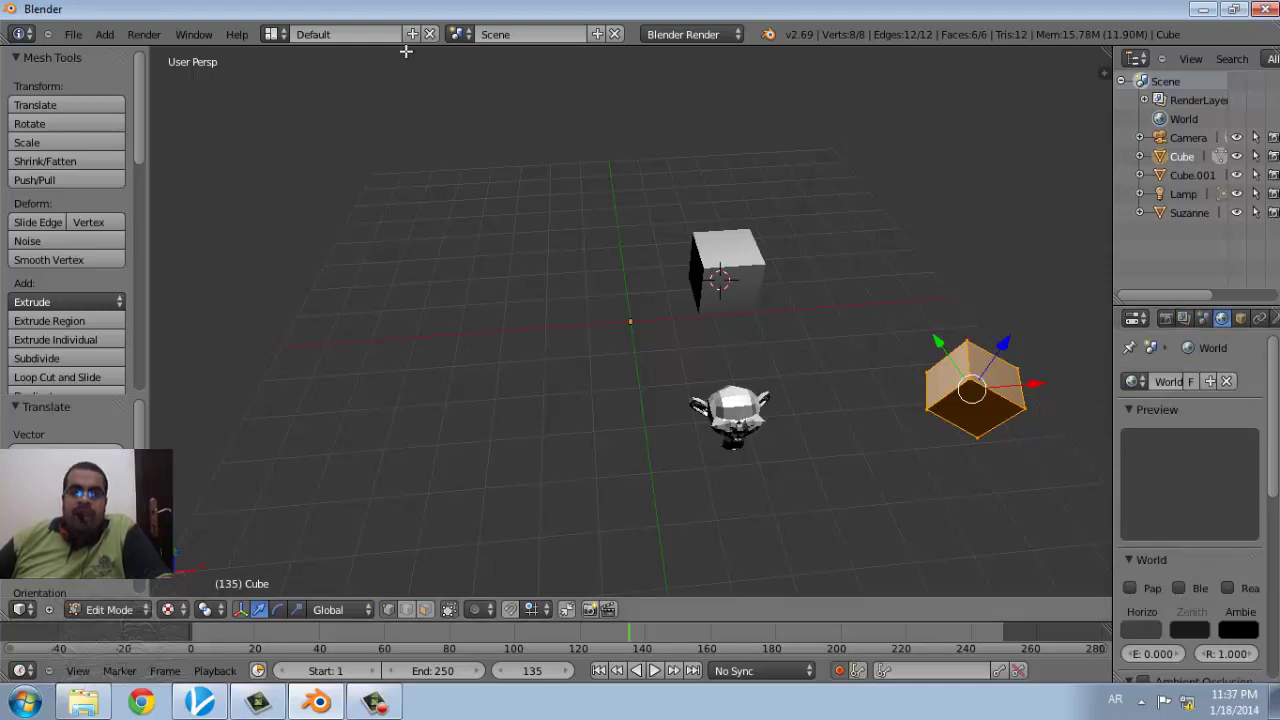
pyautogui.click(275, 34)
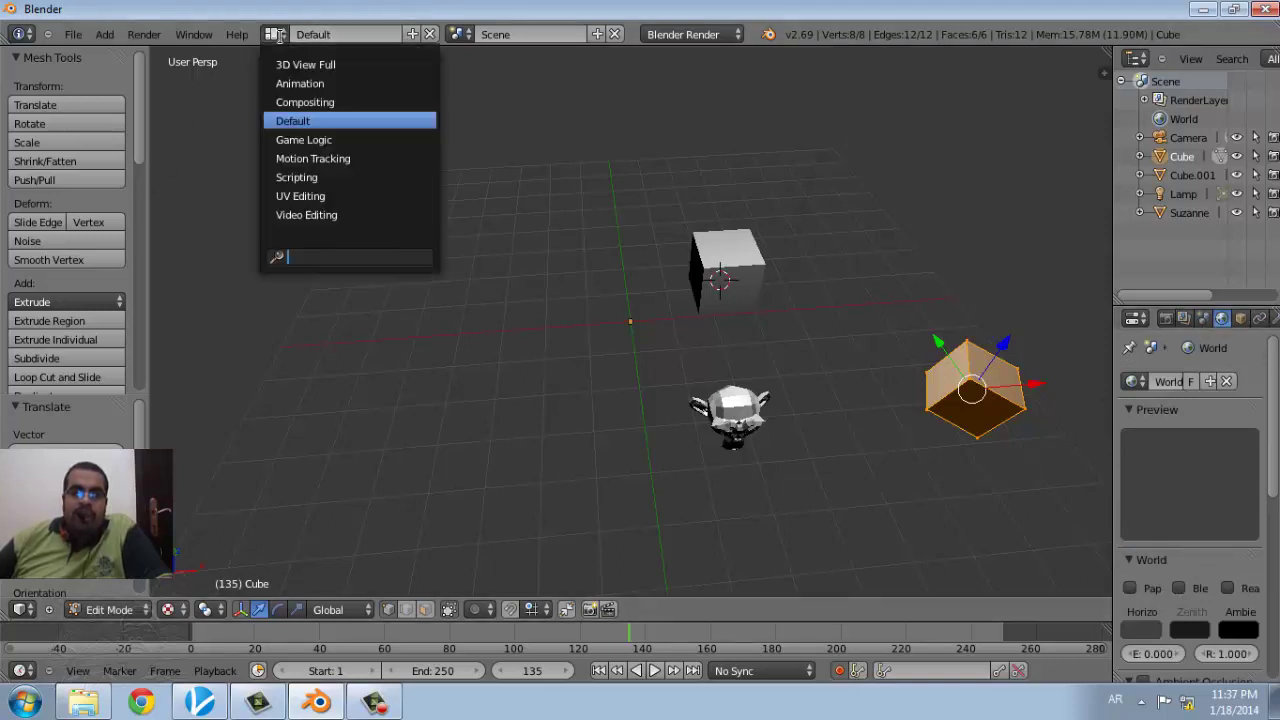
pyautogui.click(352, 67)
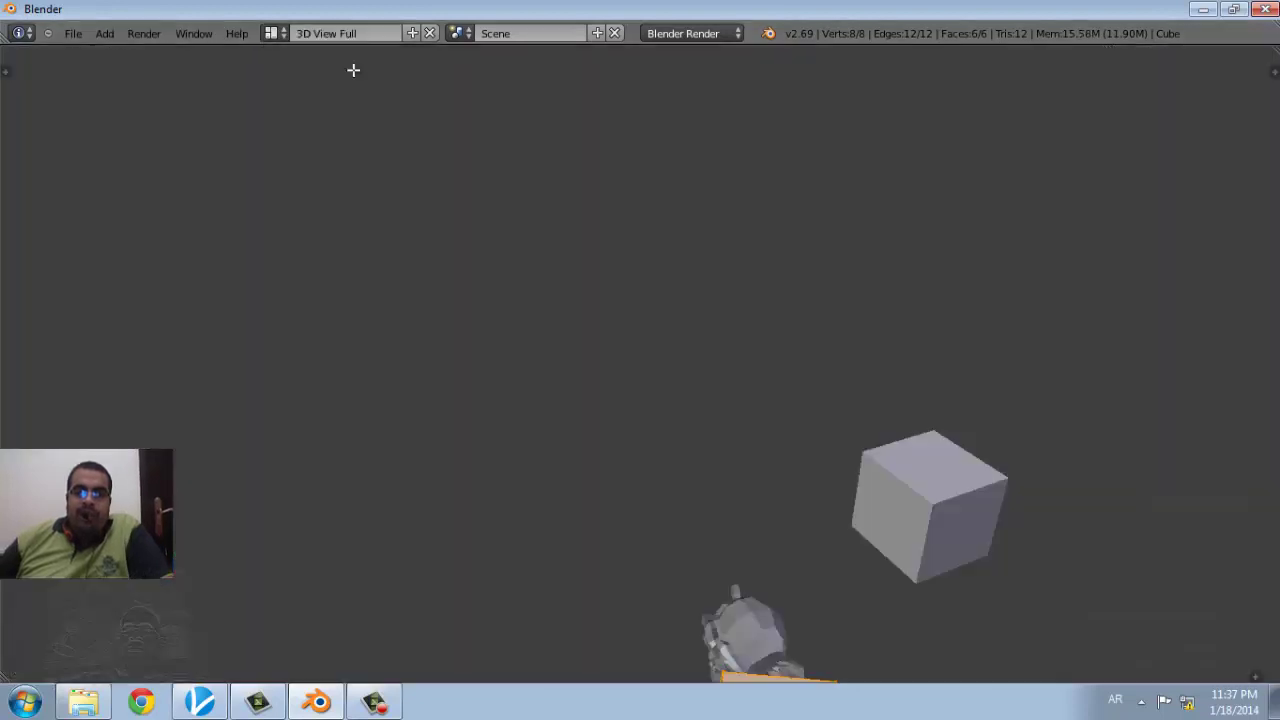
pyautogui.click(285, 36)
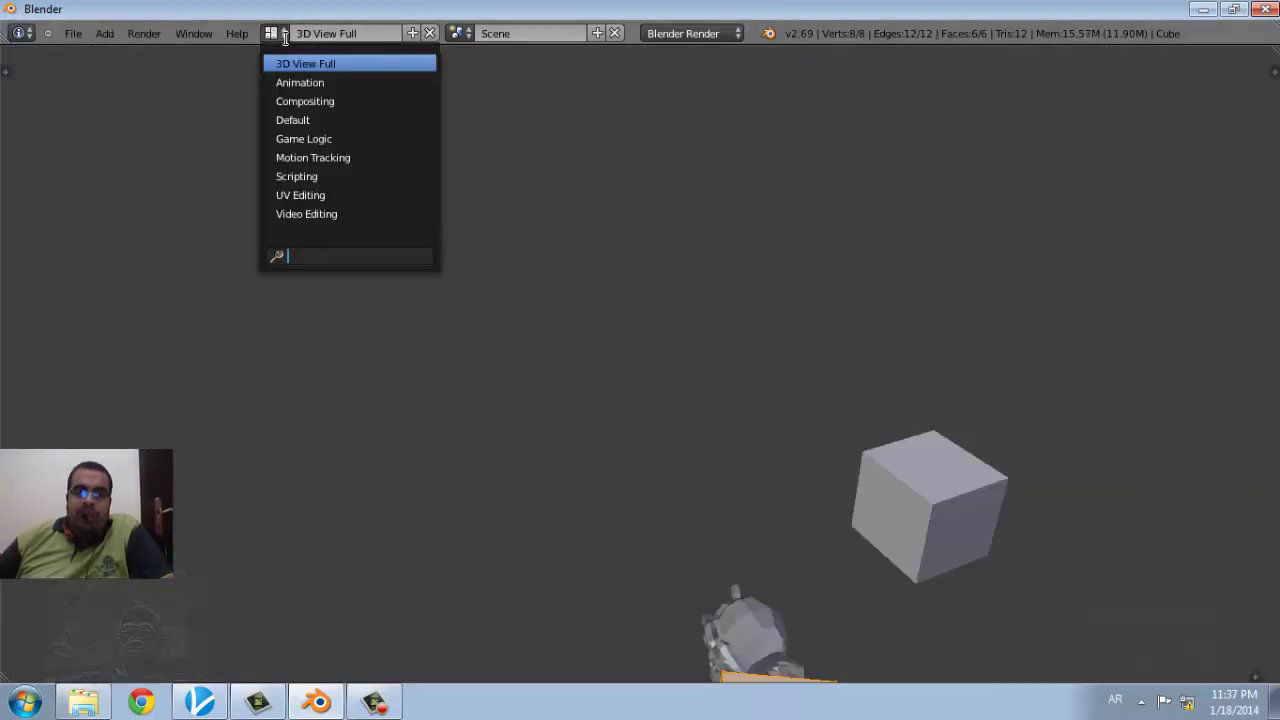
pyautogui.click(300, 82)
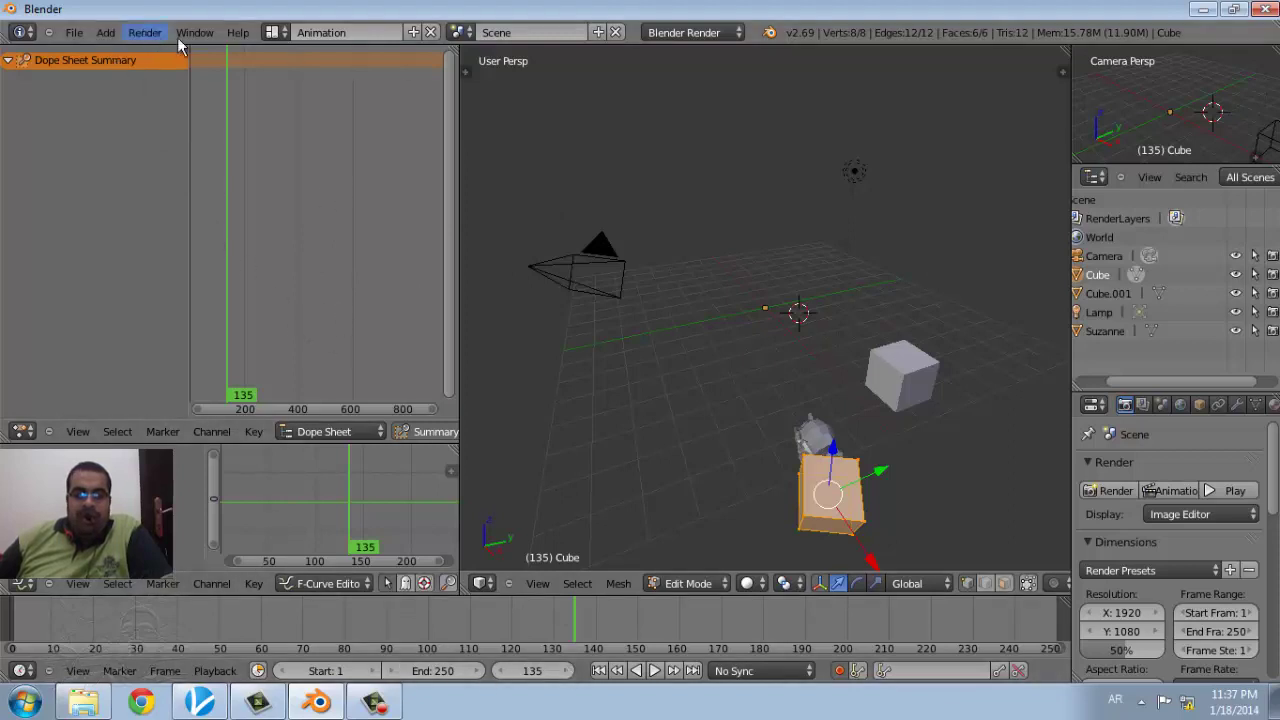
pyautogui.click(273, 33)
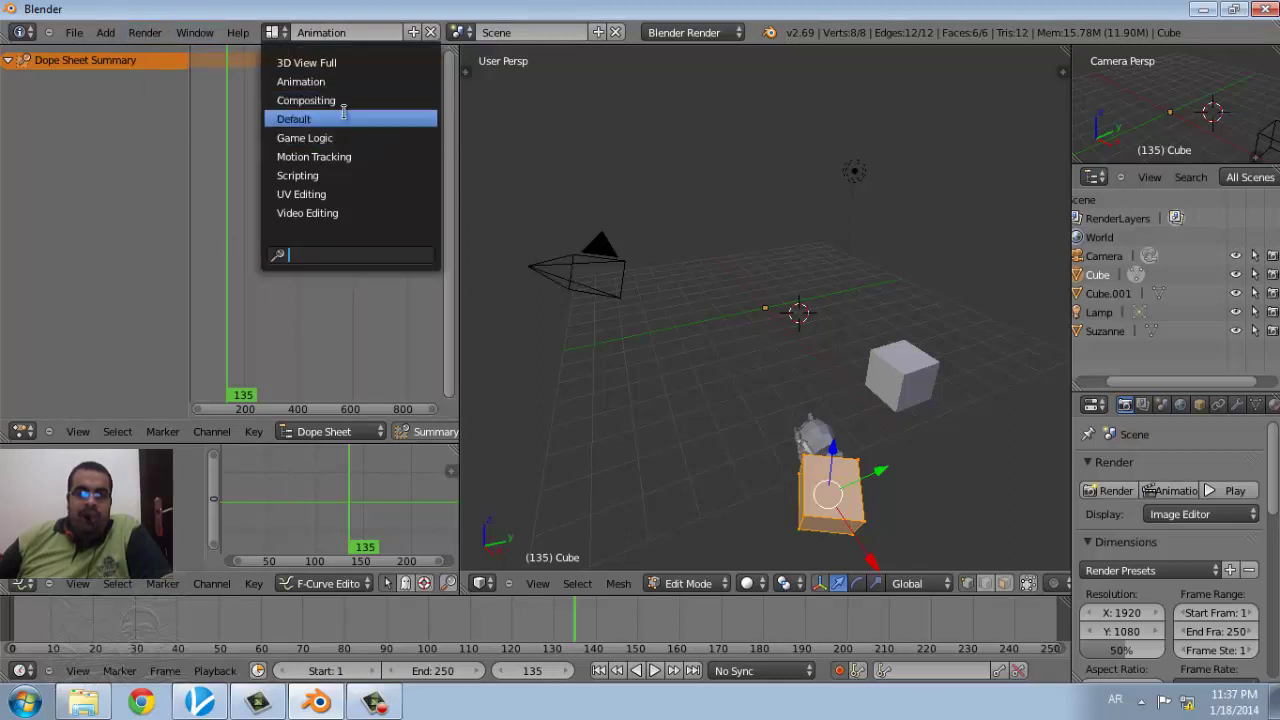
pyautogui.click(345, 114)
pyautogui.click(463, 35)
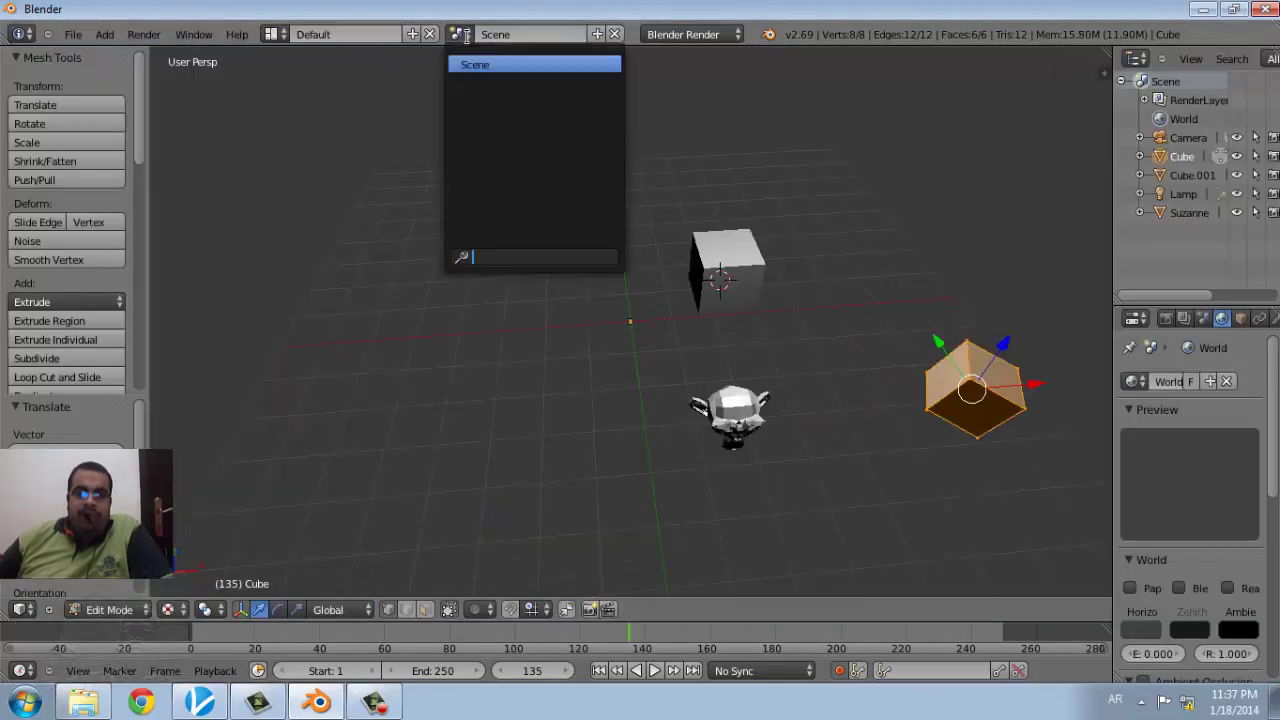
pyautogui.click(140, 610)
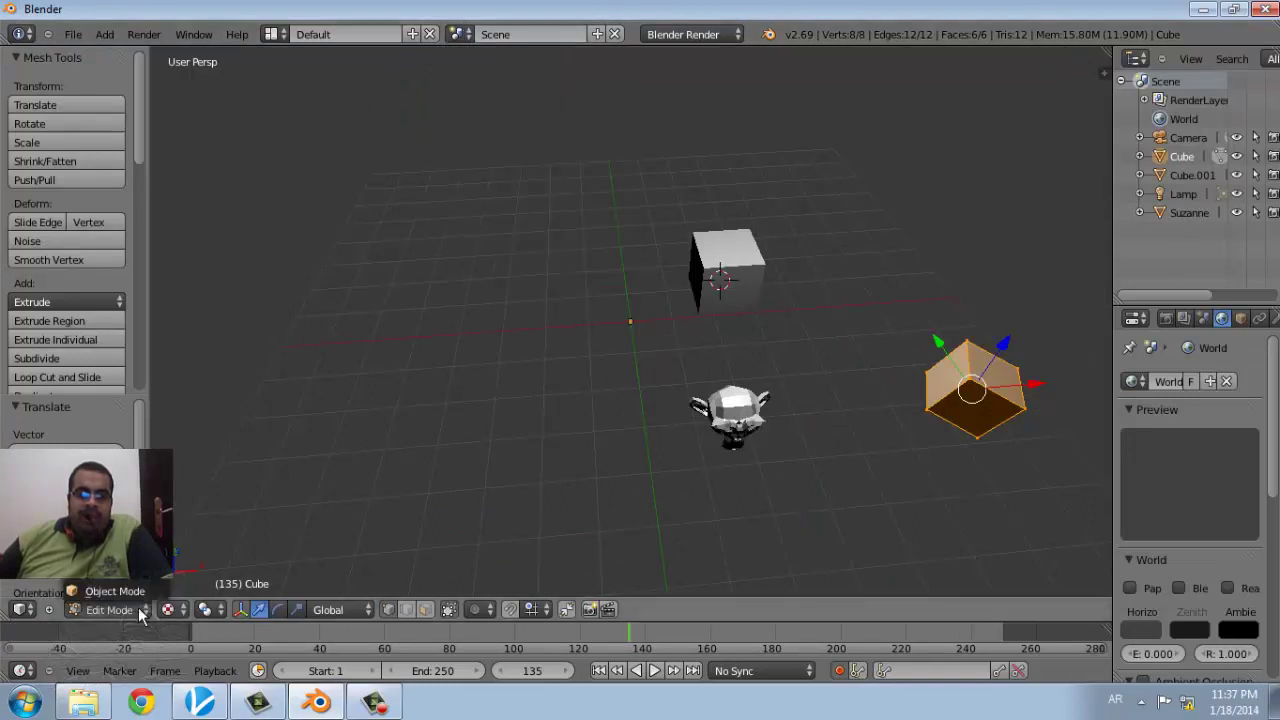
pyautogui.click(50, 608)
pyautogui.click(222, 613)
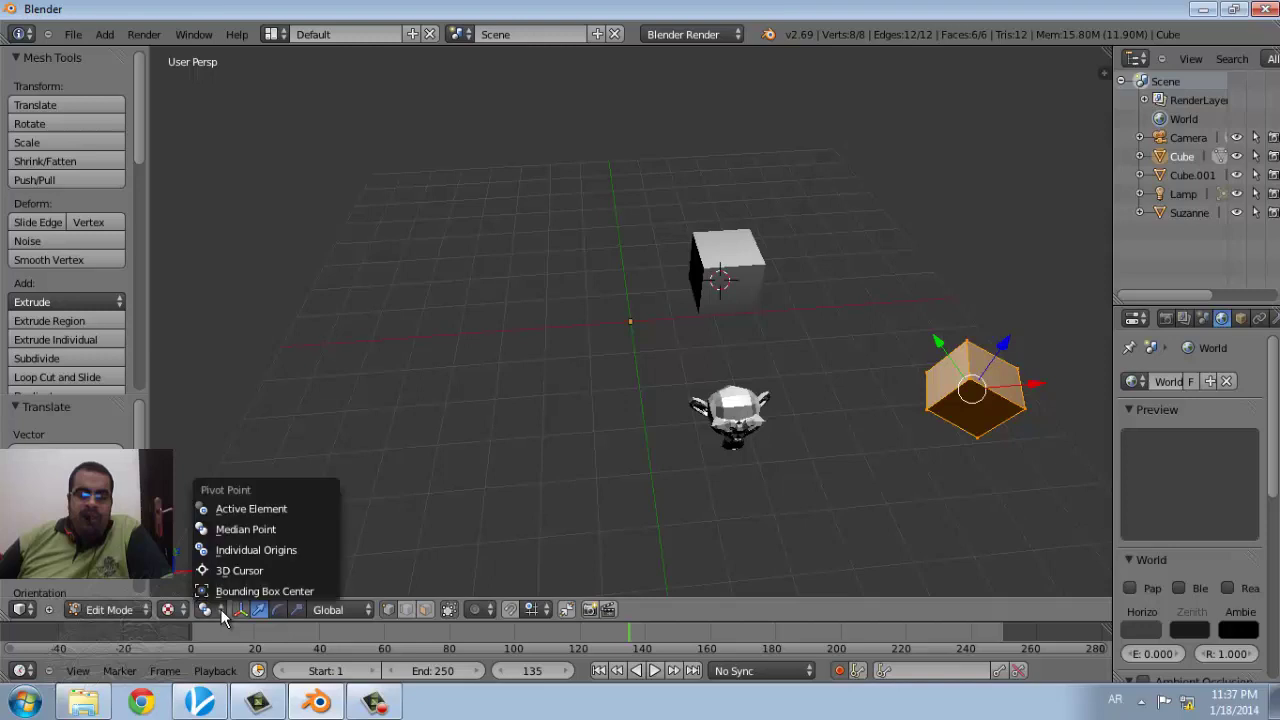
pyautogui.click(182, 612)
pyautogui.click(182, 612)
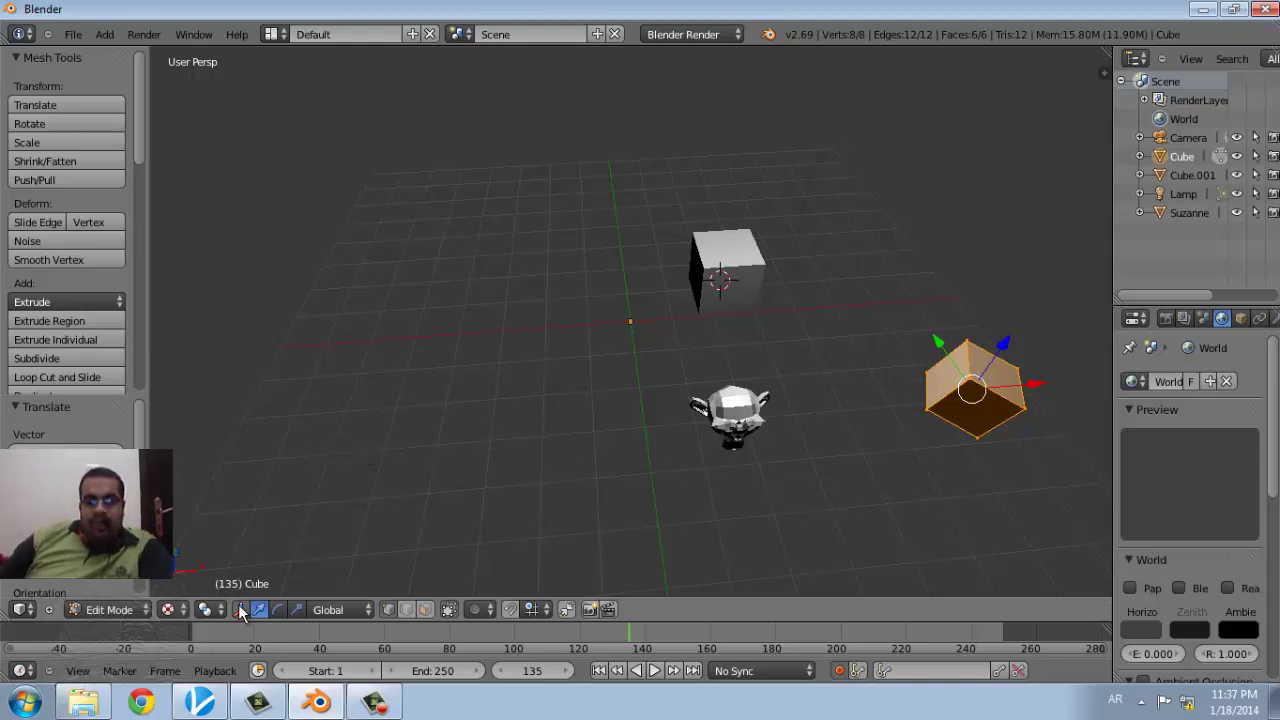
pyautogui.click(34, 614)
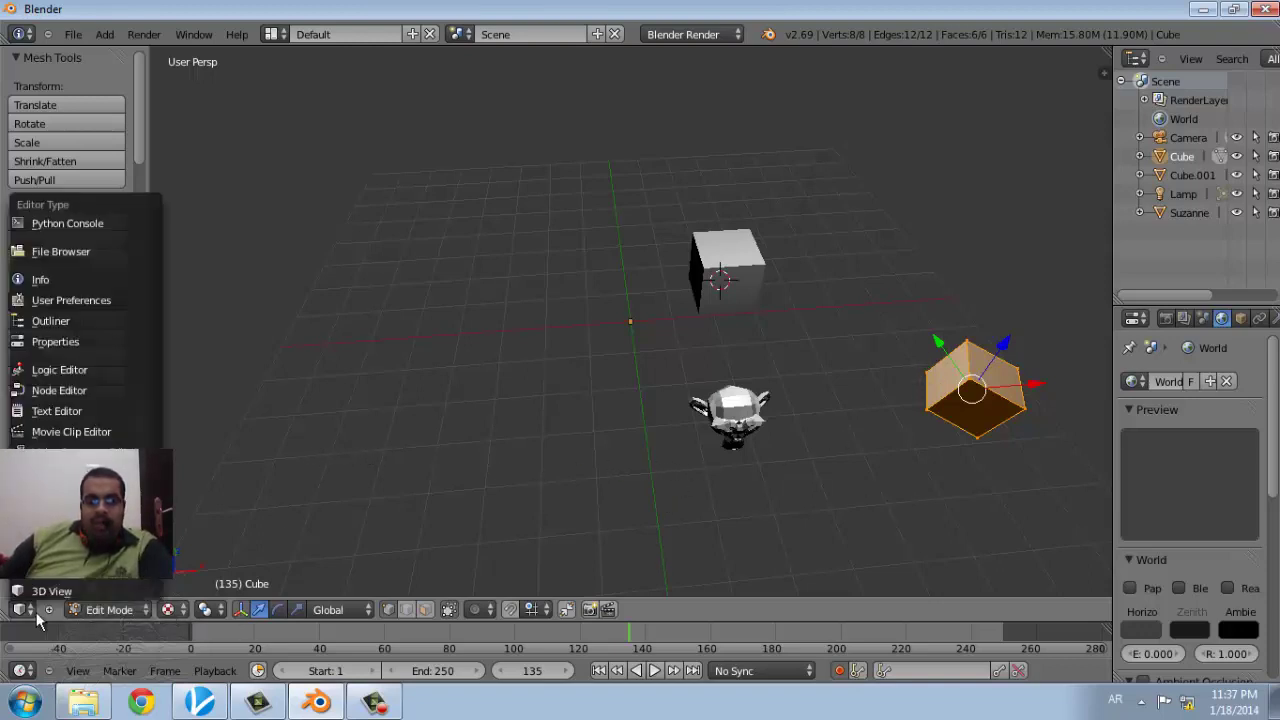
pyautogui.click(148, 611)
pyautogui.click(194, 611)
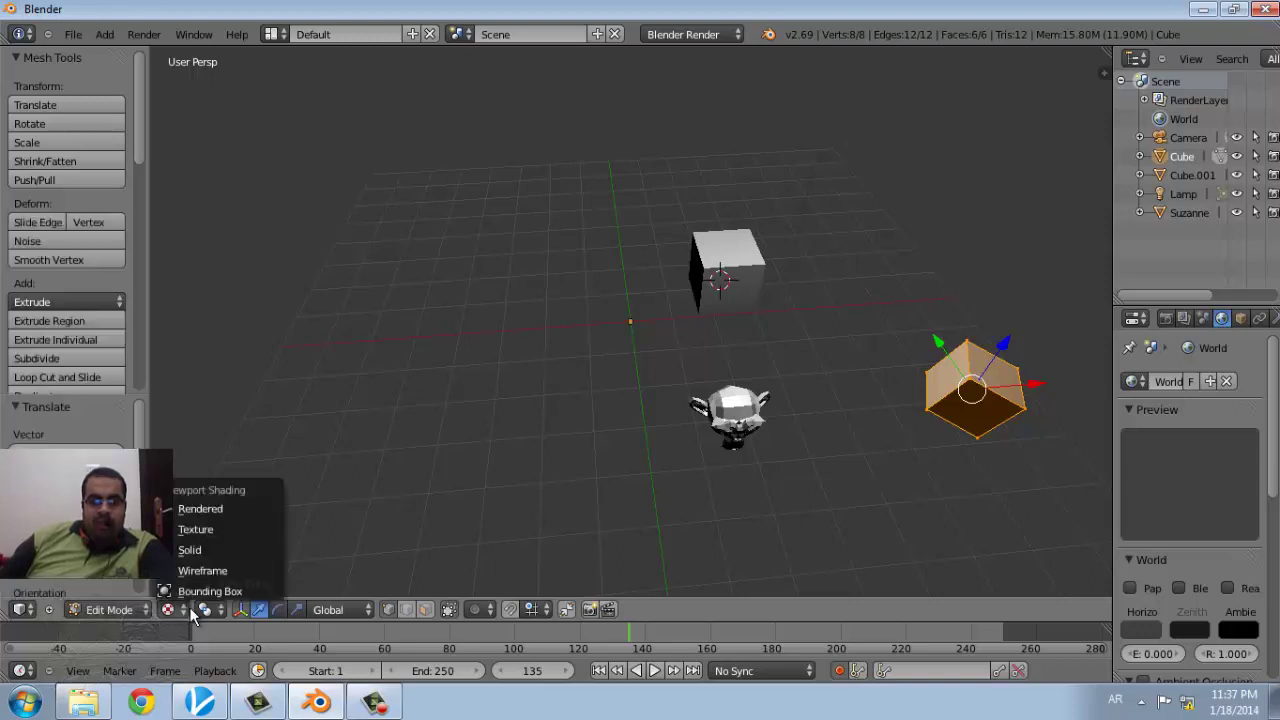
pyautogui.click(228, 616)
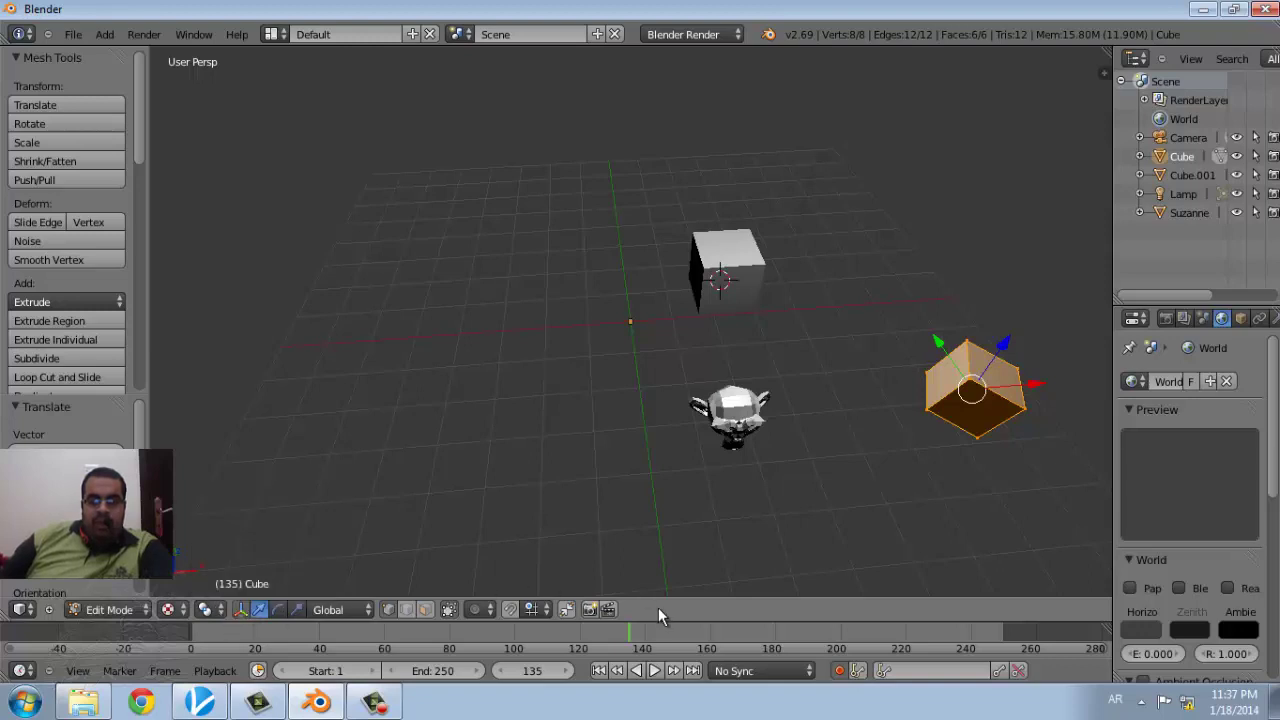
pyautogui.click(21, 672)
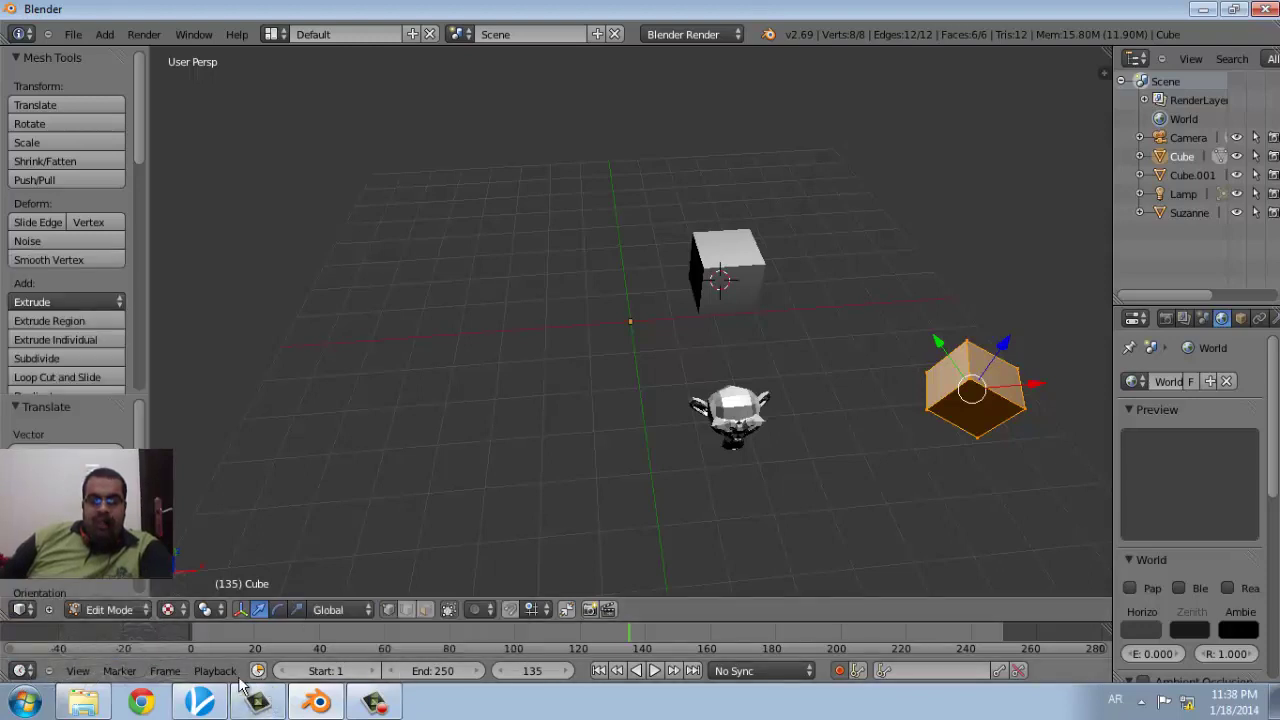
pyautogui.click(80, 672)
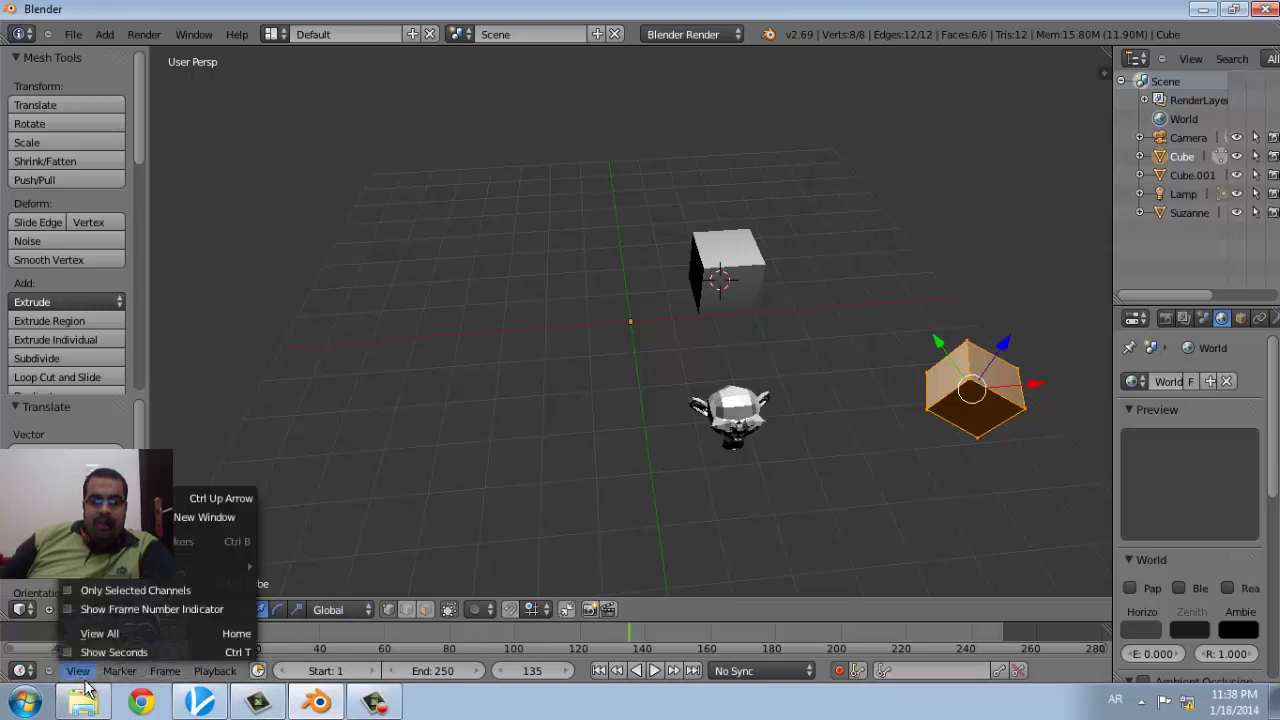
pyautogui.click(84, 674)
pyautogui.click(84, 674)
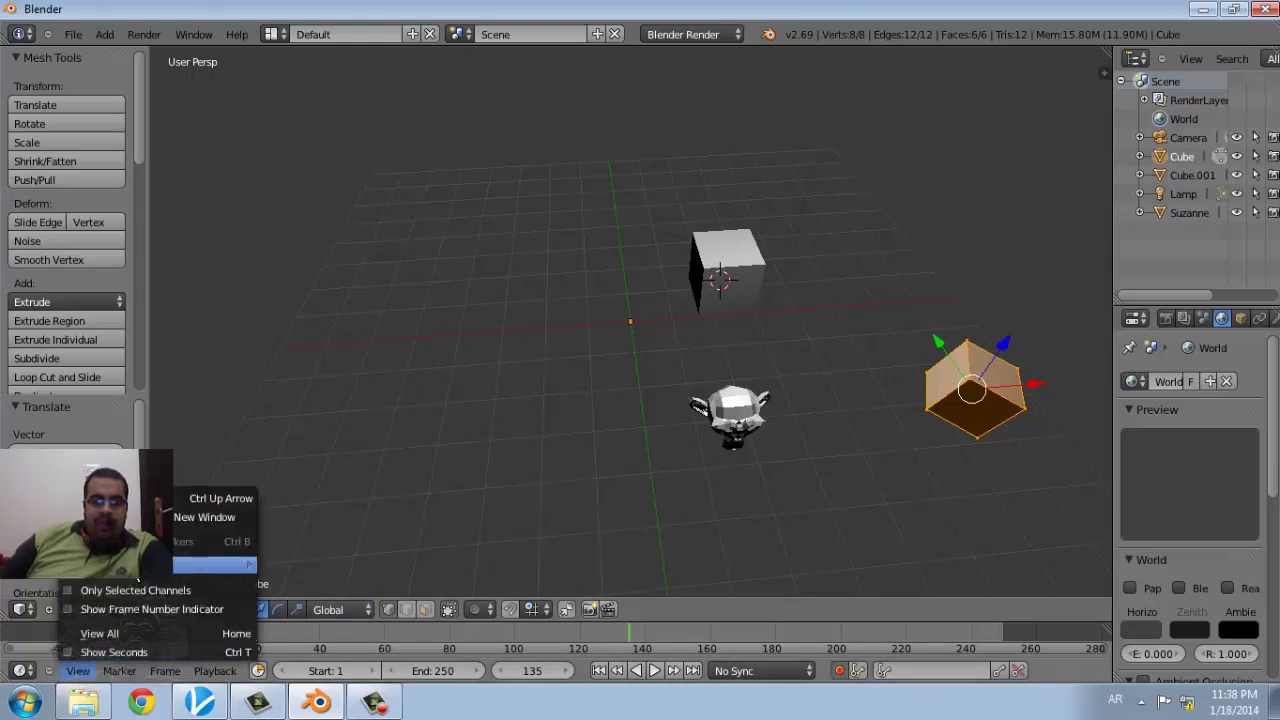
pyautogui.click(212, 498)
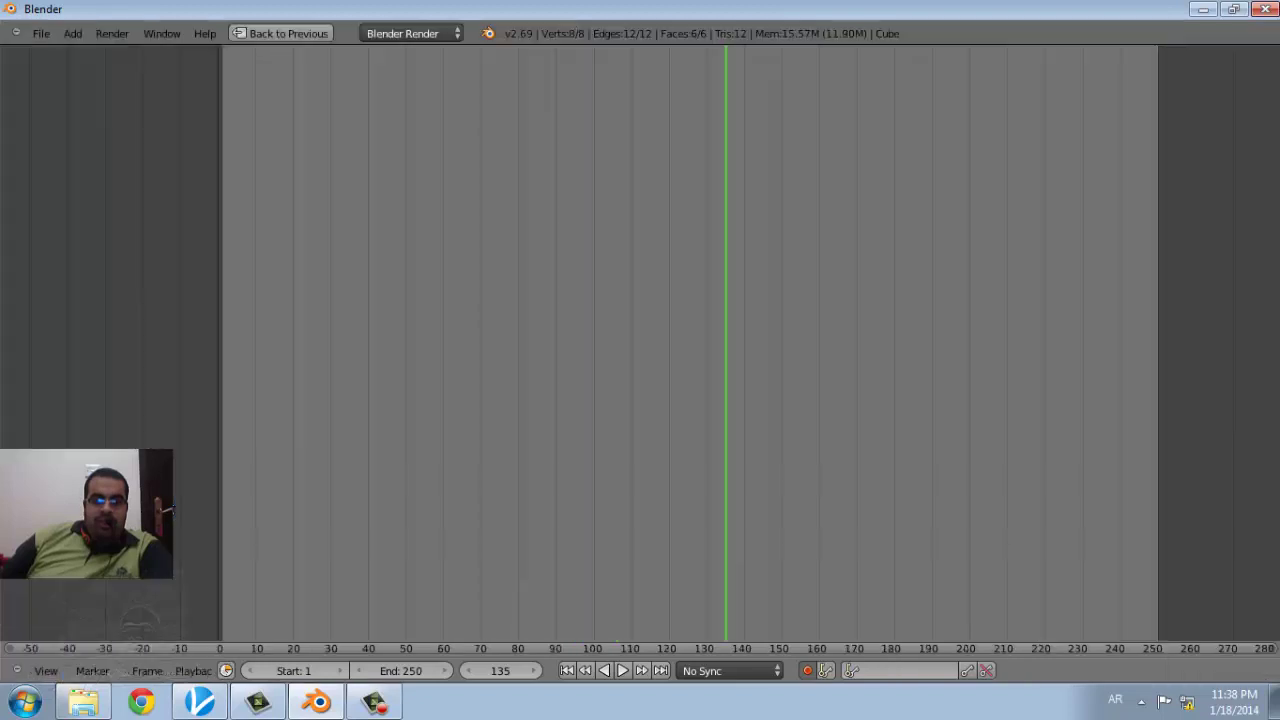
pyautogui.click(56, 672)
pyautogui.click(200, 498)
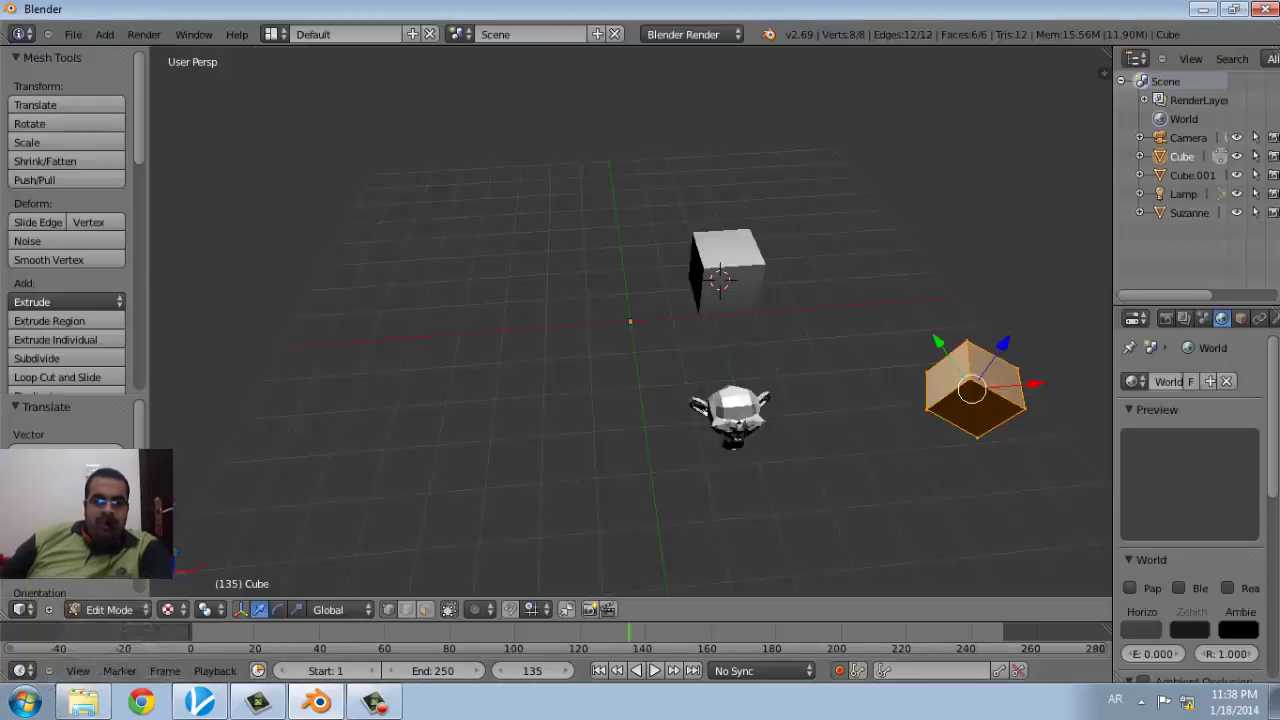
pyautogui.click(78, 672)
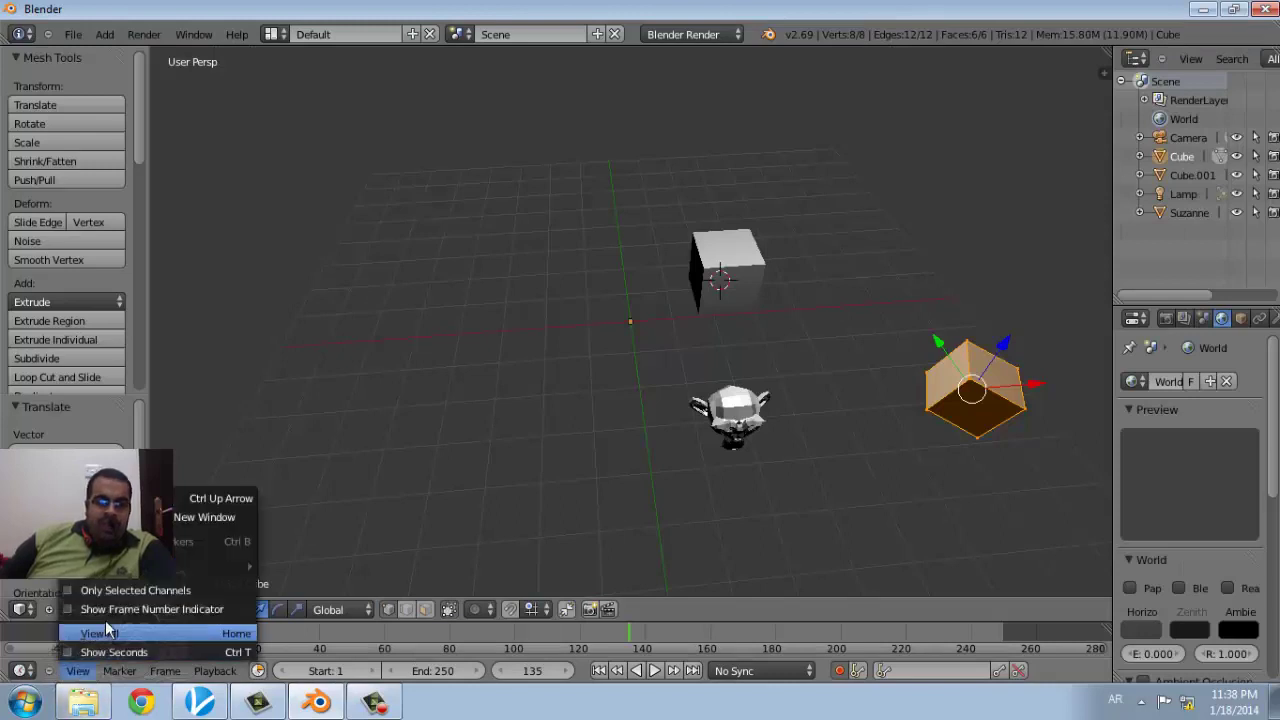
pyautogui.click(120, 671)
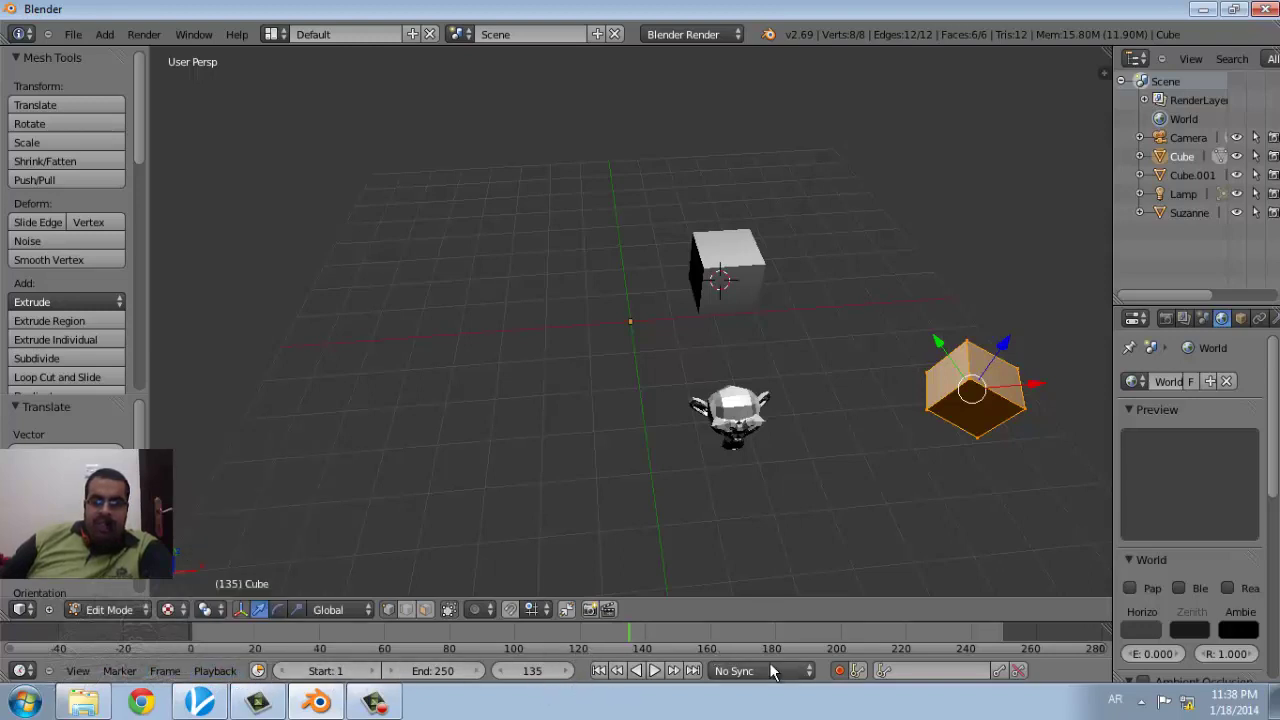
# - Play the animation and stop it at frame 158, then open the timeline View menu and render engine list
pyautogui.click(657, 673)
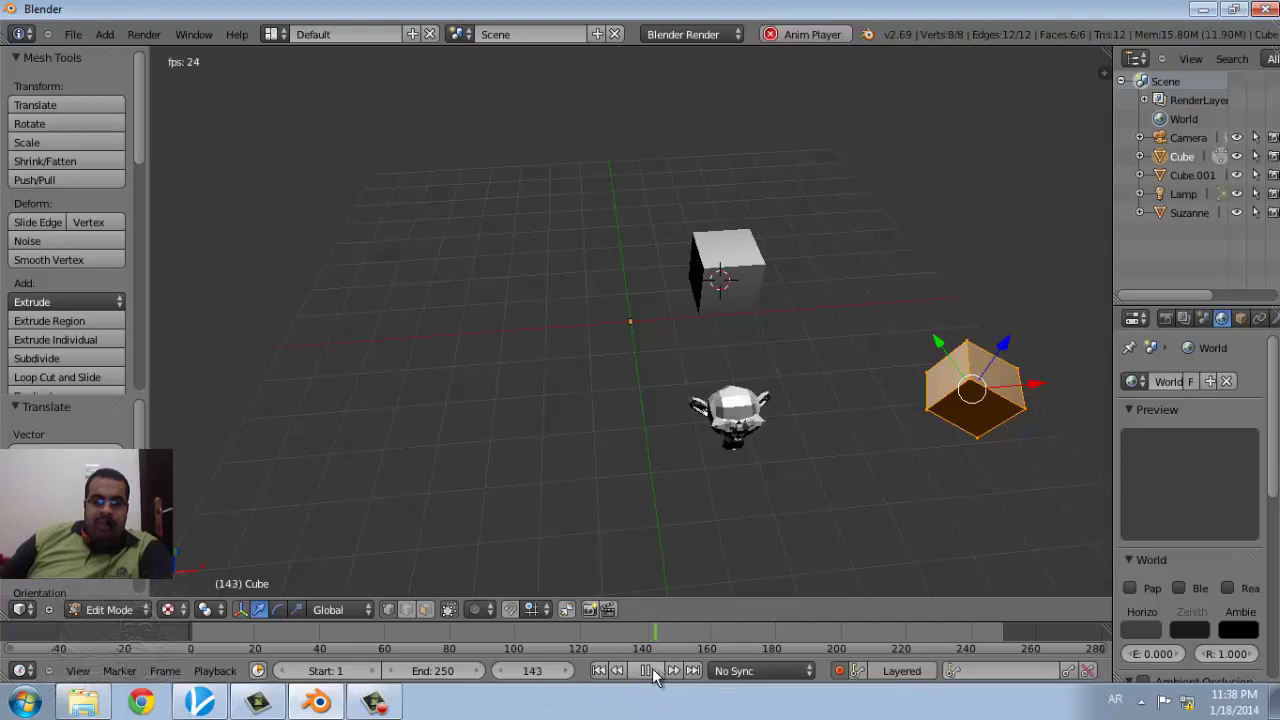
pyautogui.click(652, 672)
pyautogui.click(78, 671)
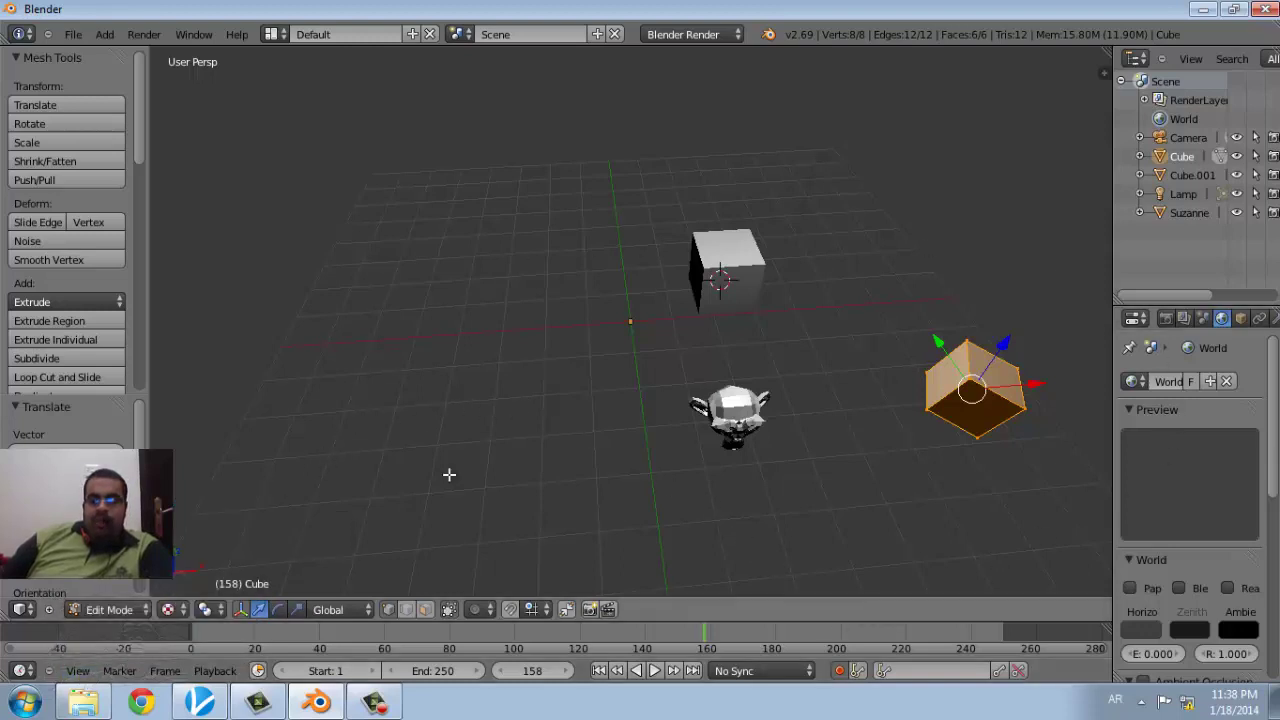
pyautogui.click(740, 34)
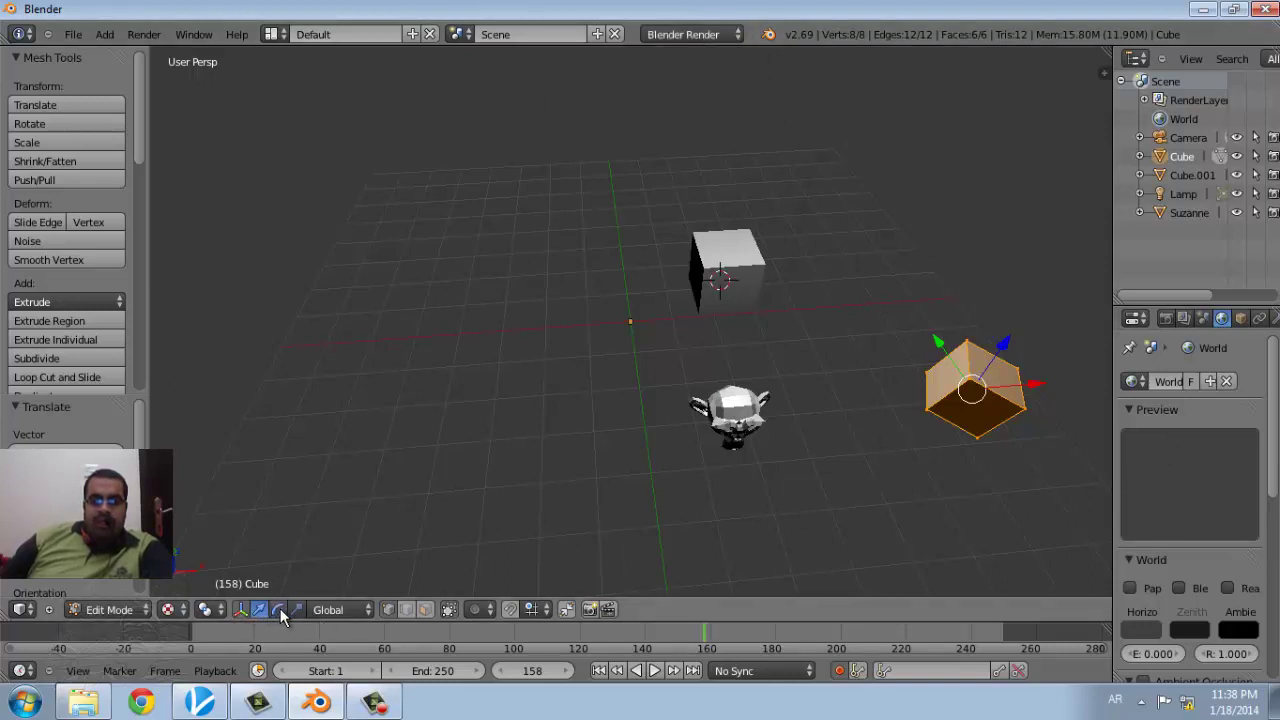
pyautogui.click(364, 610)
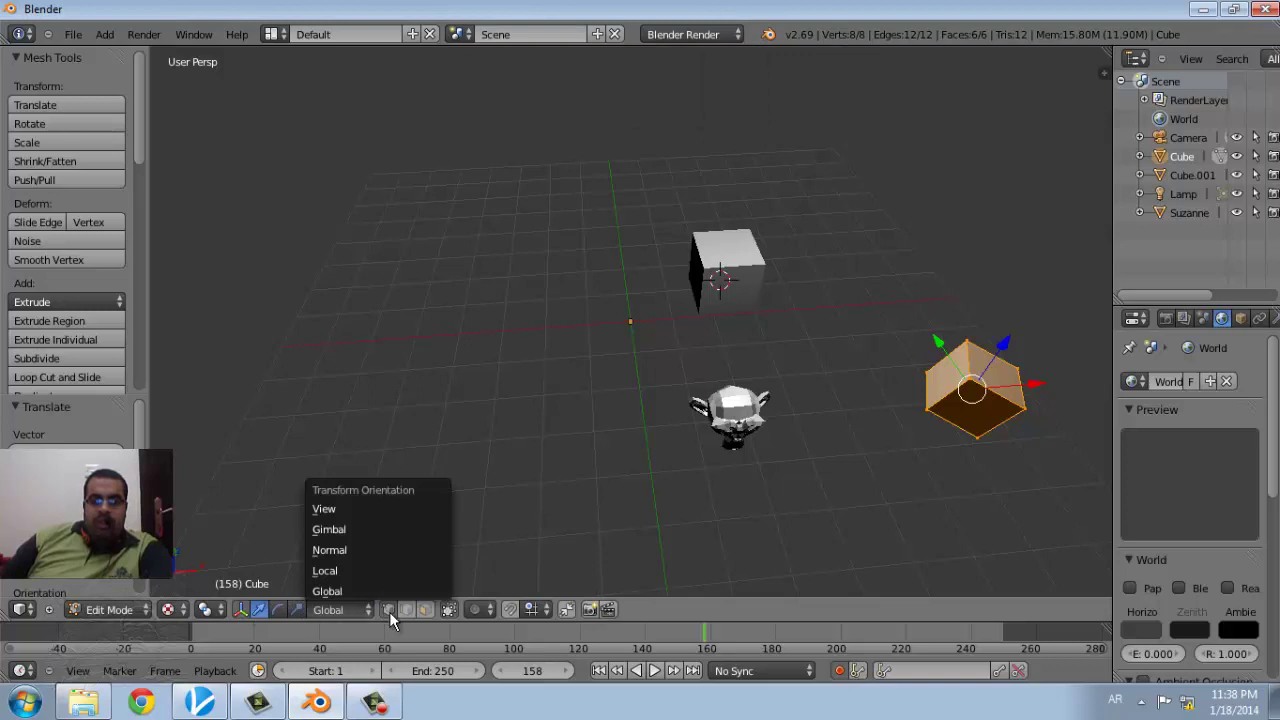
pyautogui.click(389, 611)
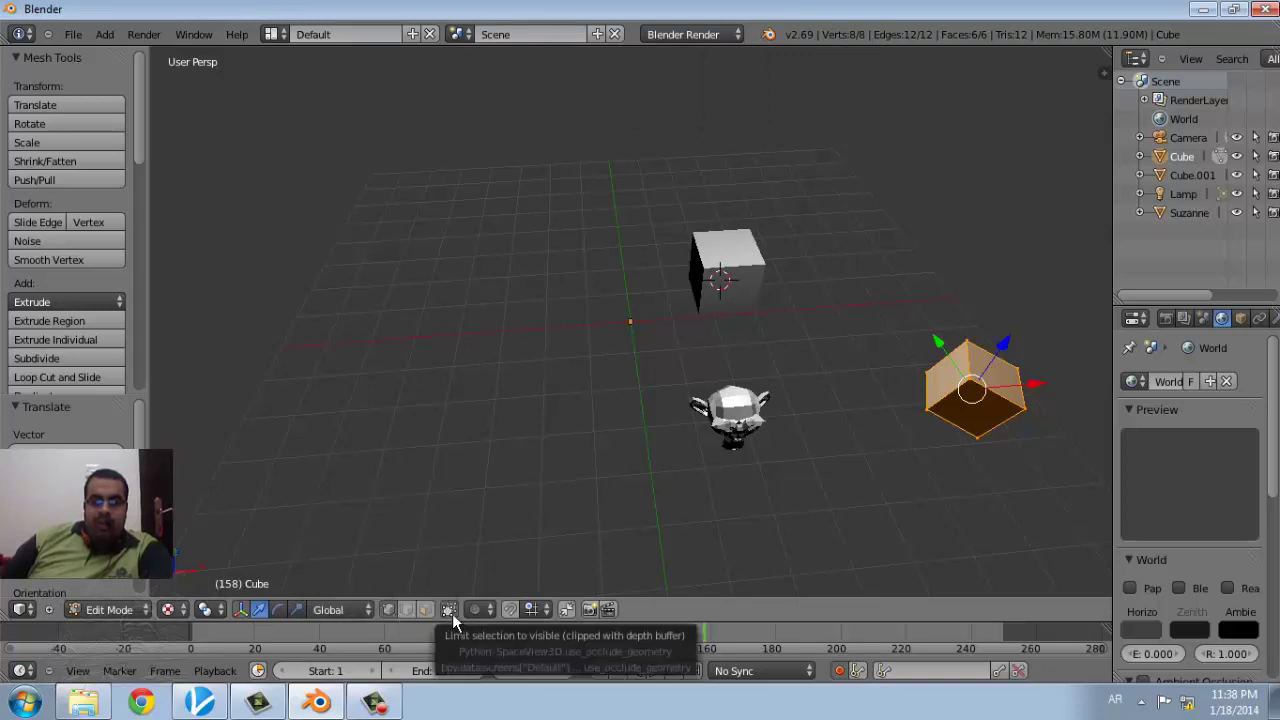